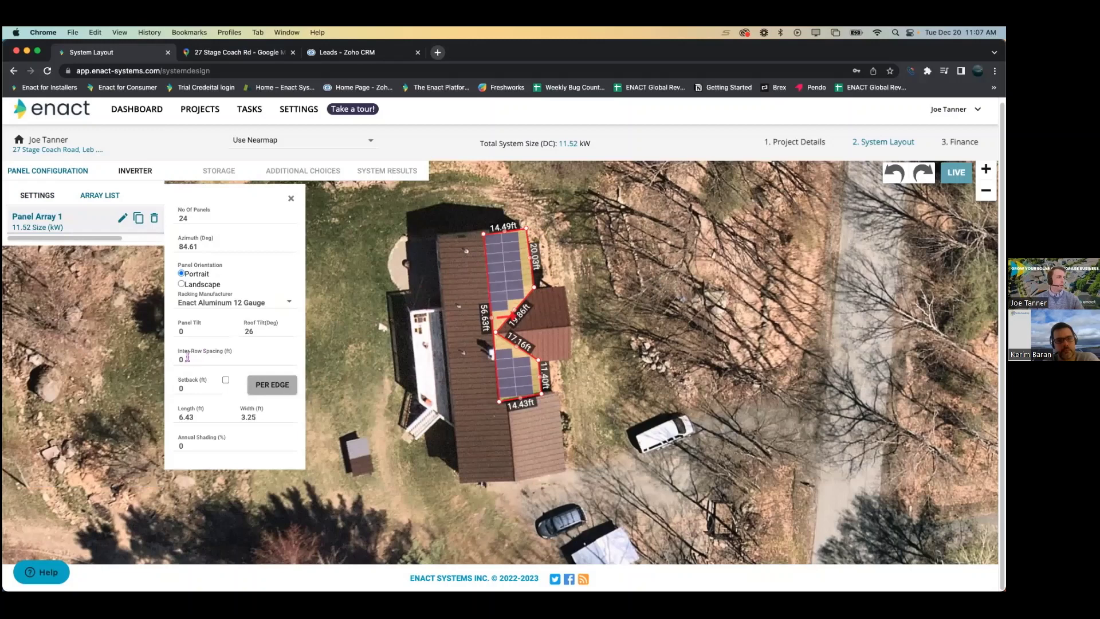
# - Apply a 3 ft edge setback to Panel Array 1, reducing it to 17 panels (8.16 kW)
pyautogui.click(227, 380)
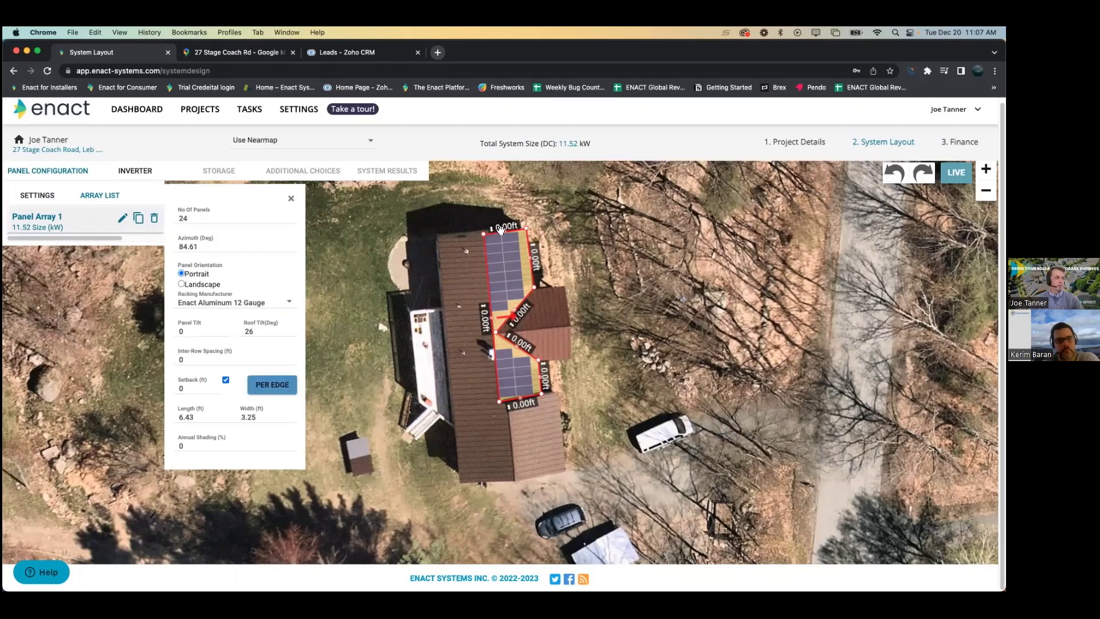
pyautogui.click(484, 321)
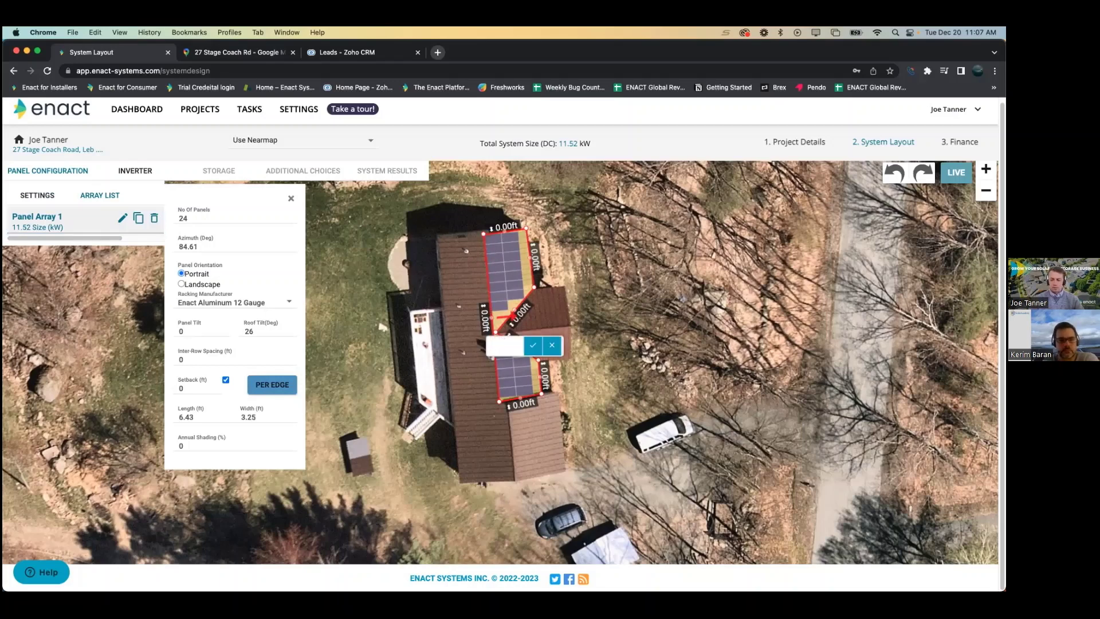
pyautogui.write('3')
pyautogui.click(535, 346)
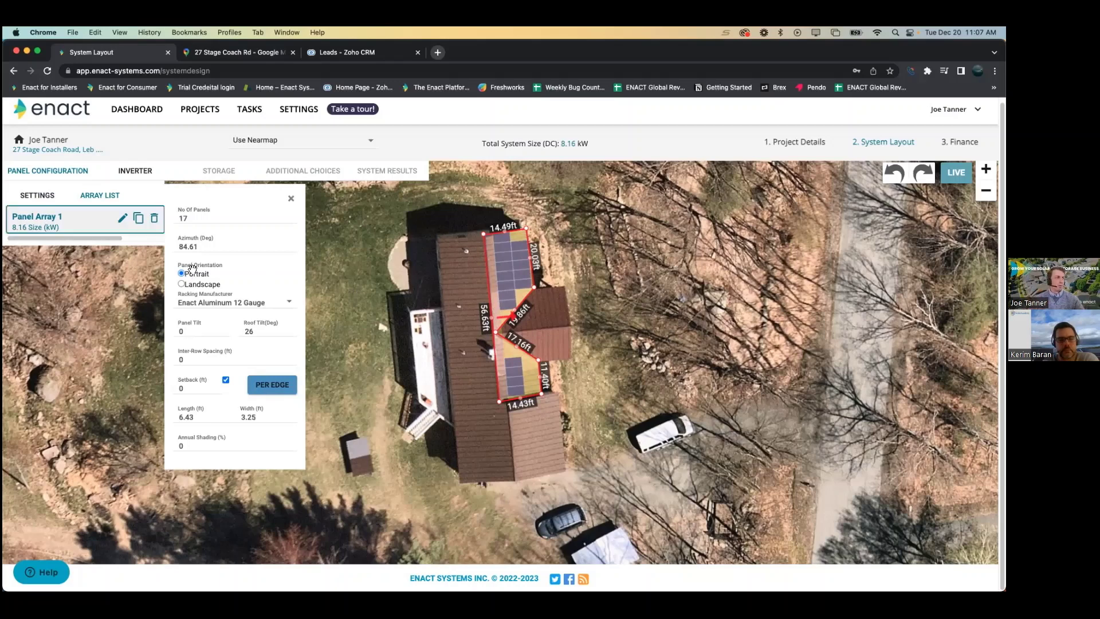
pyautogui.click(52, 201)
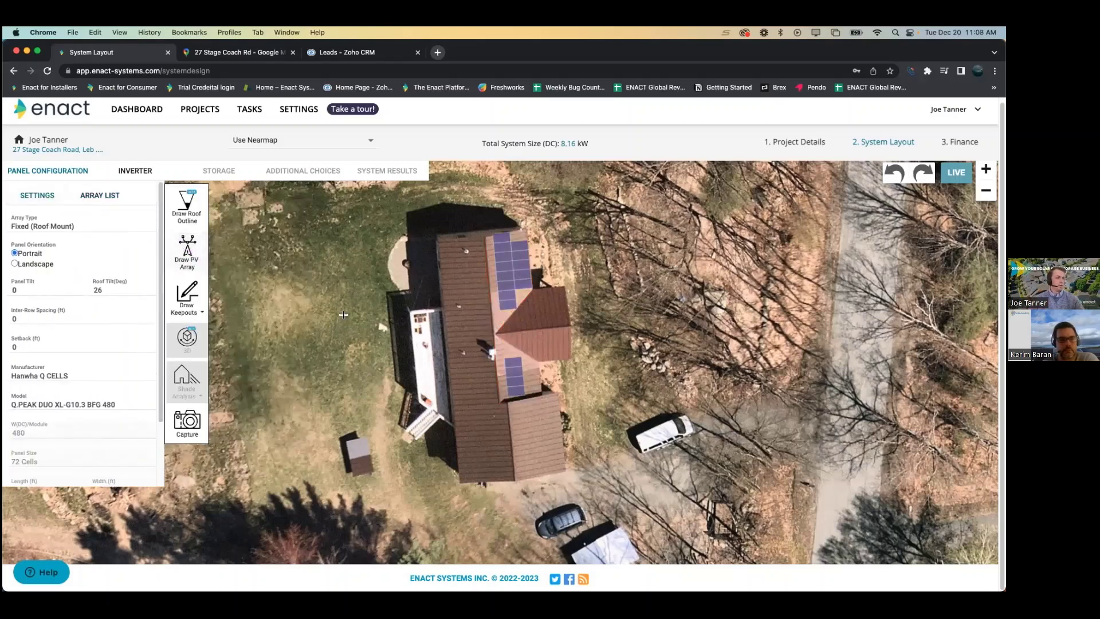
# - Outline the bottom roof section's four corners to create a second array filled with panels
pyautogui.click(507, 402)
pyautogui.click(515, 480)
pyautogui.click(565, 472)
pyautogui.click(557, 390)
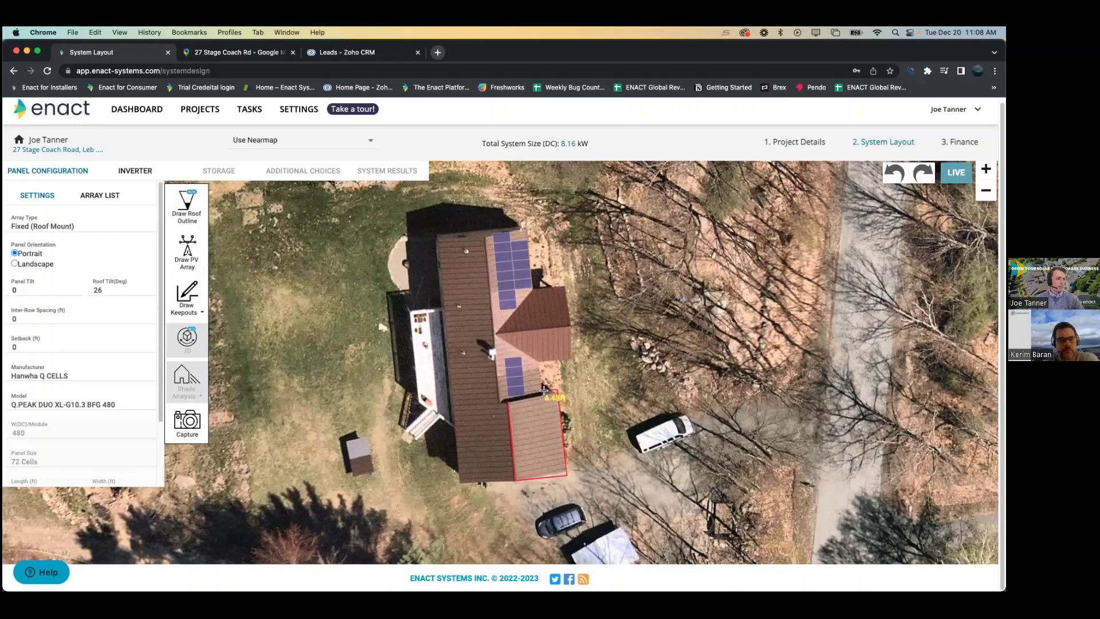
pyautogui.click(511, 406)
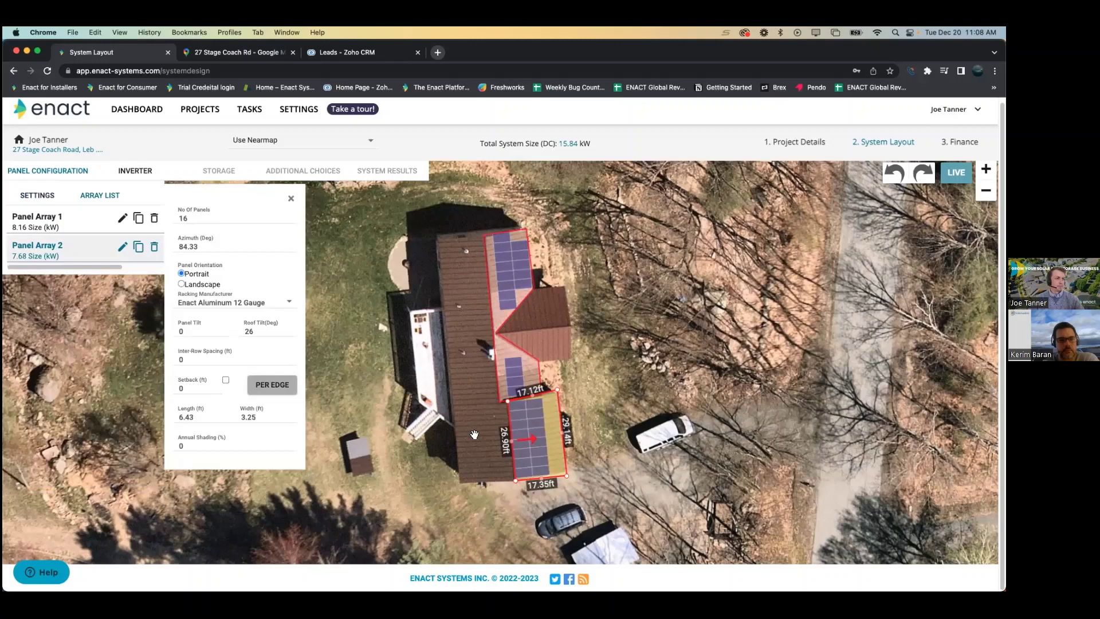
# - Give the second array a 4 ft setback on its bottom edge, leaving 16 panels (7.68 kW)
pyautogui.click(226, 380)
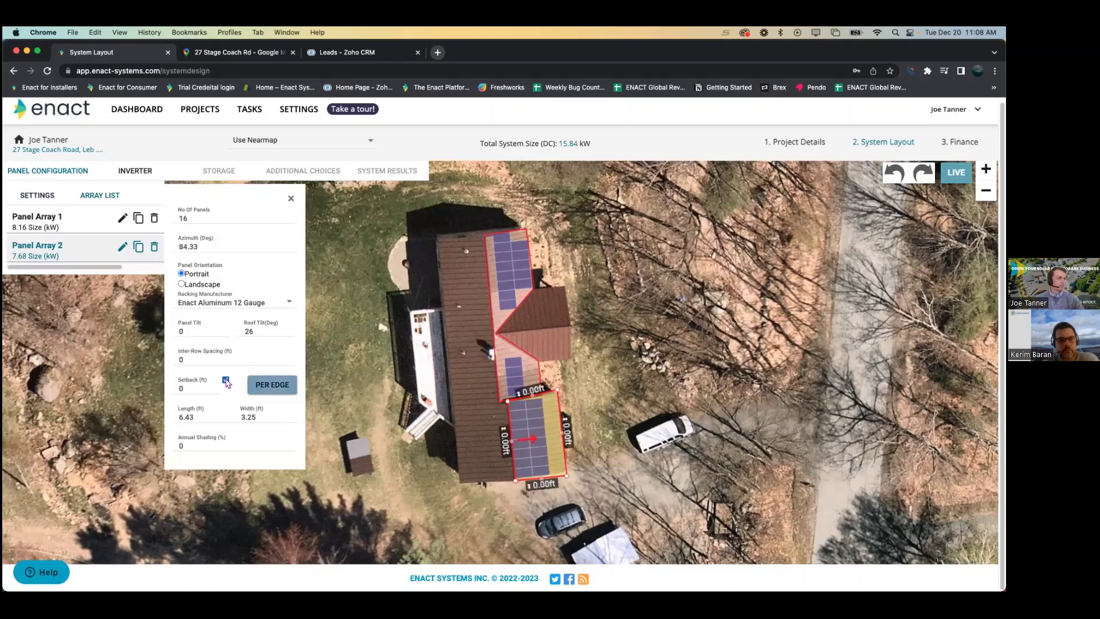
pyautogui.click(504, 447)
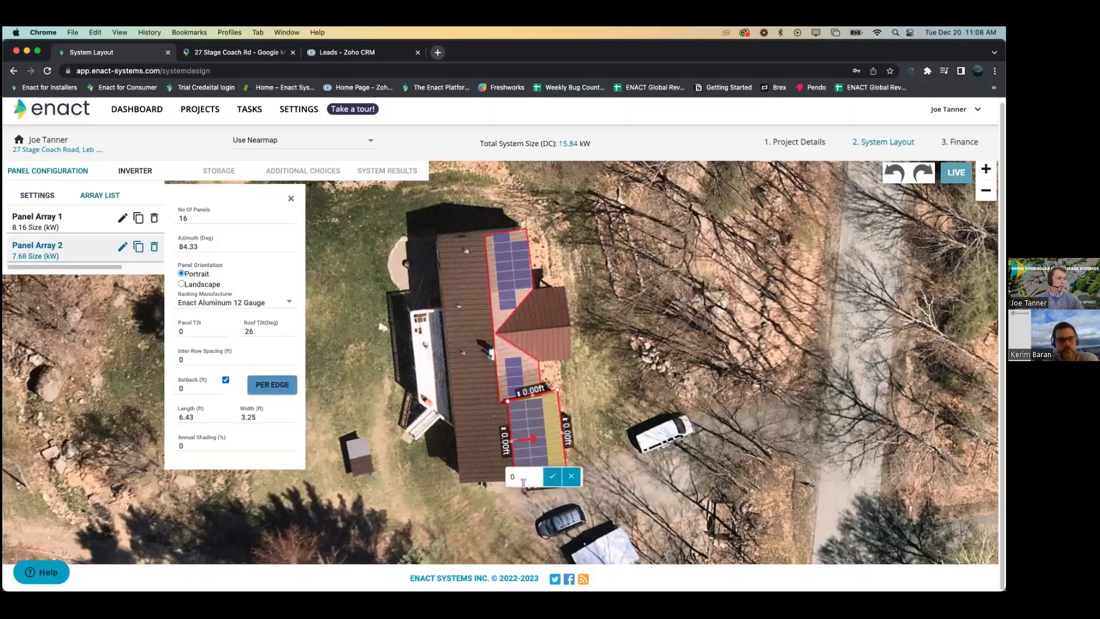
pyautogui.press('BackSpace')
pyautogui.write('4')
pyautogui.click(552, 476)
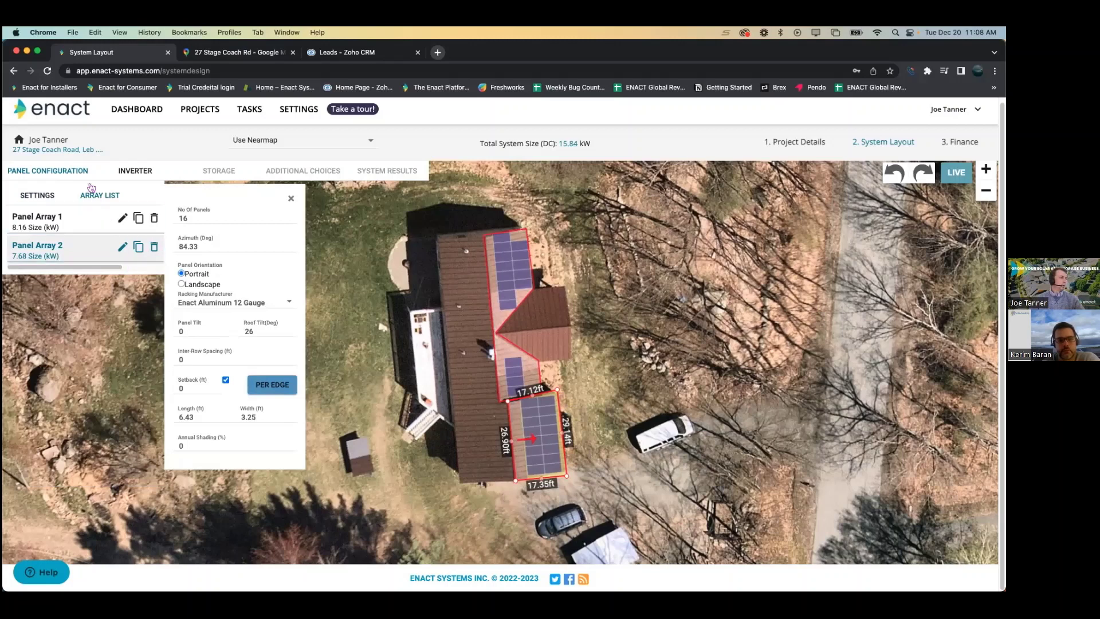
# - Add an inverter group of four SolarEdge SE3800H-US inverters, then show the storage settings
pyautogui.click(136, 172)
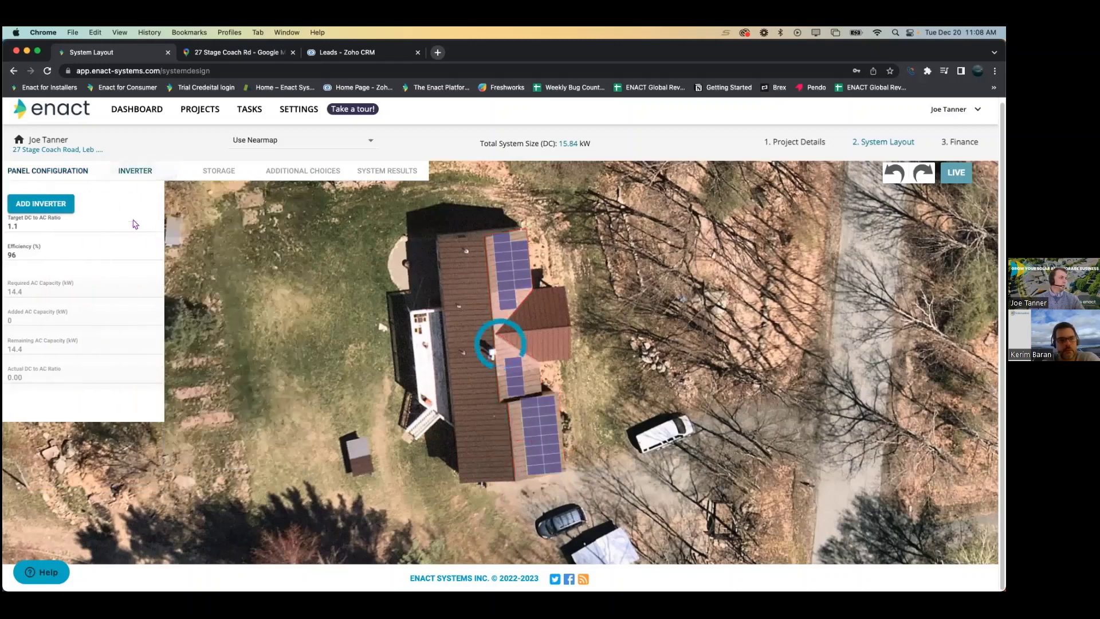
pyautogui.click(41, 207)
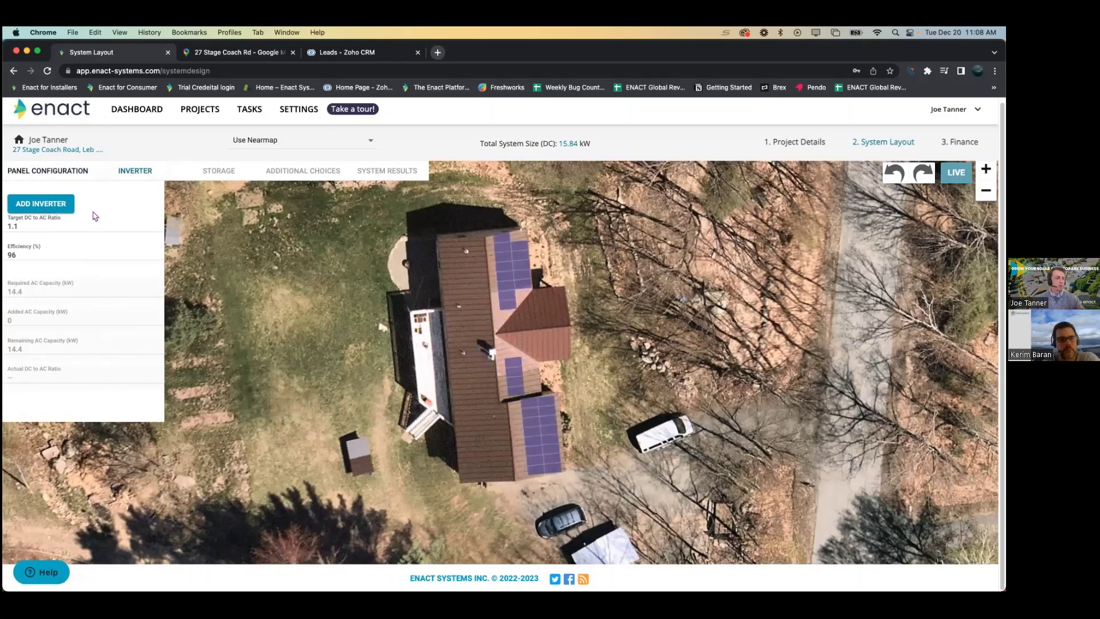
pyautogui.click(229, 258)
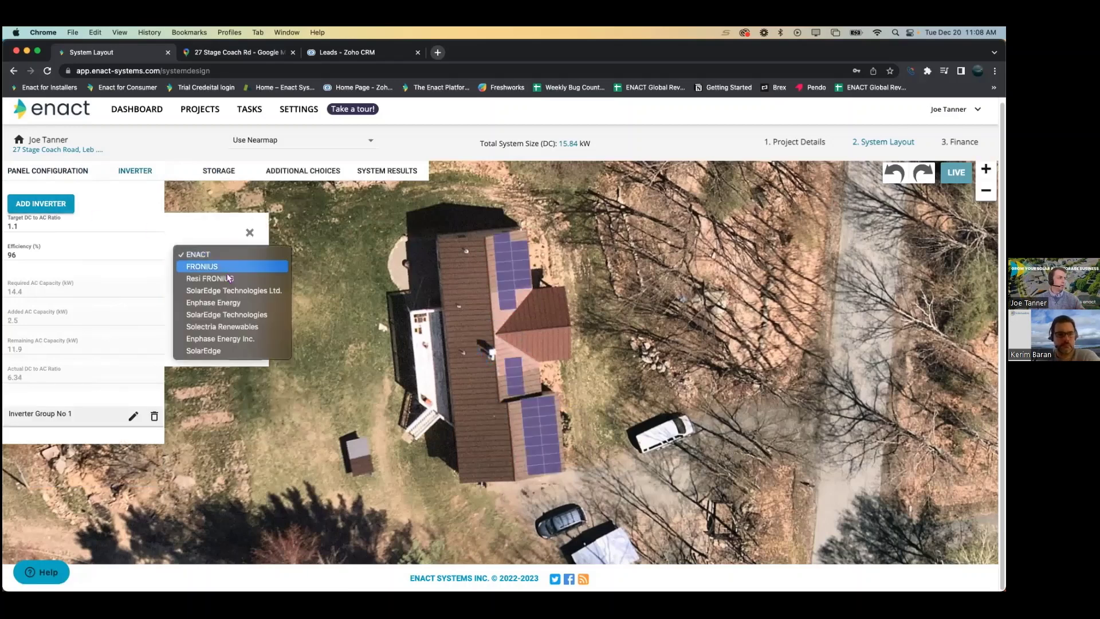
pyautogui.click(227, 303)
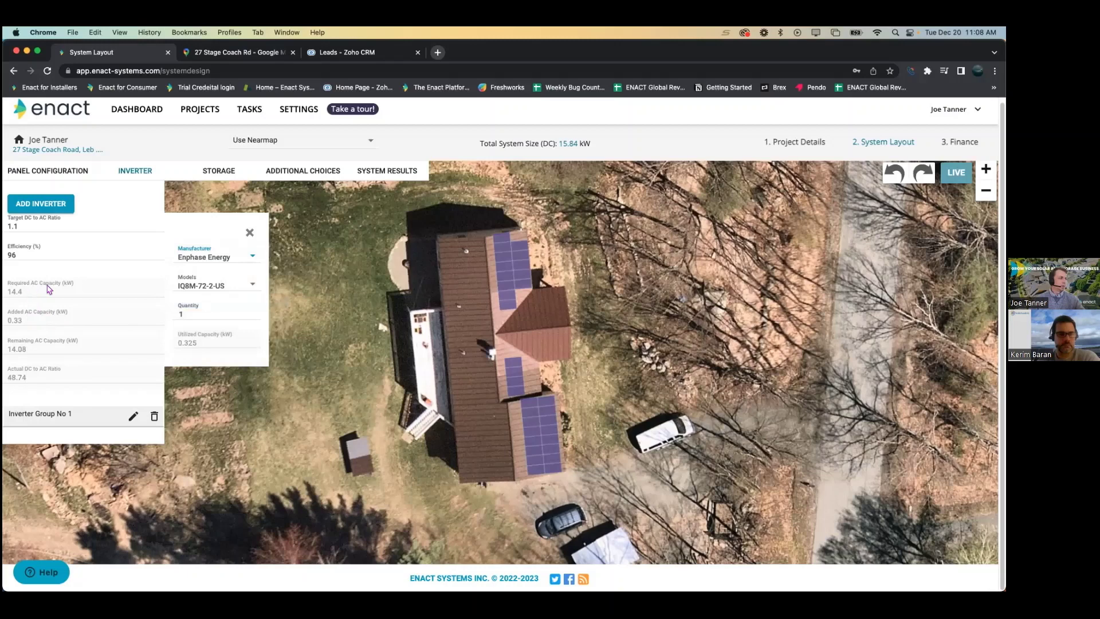
pyautogui.click(228, 262)
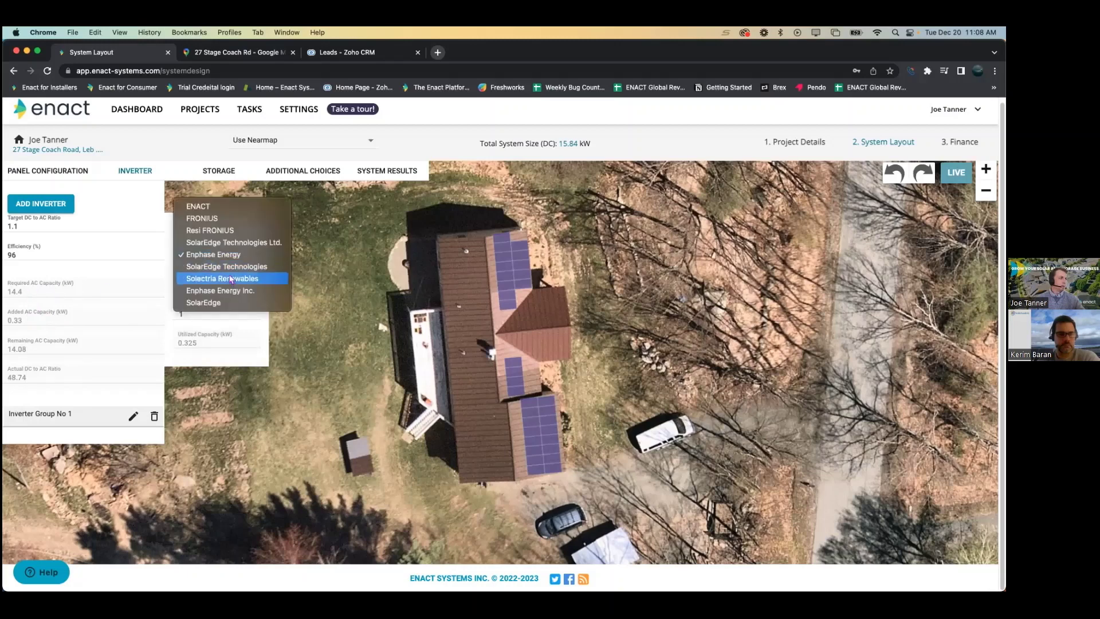
pyautogui.click(231, 272)
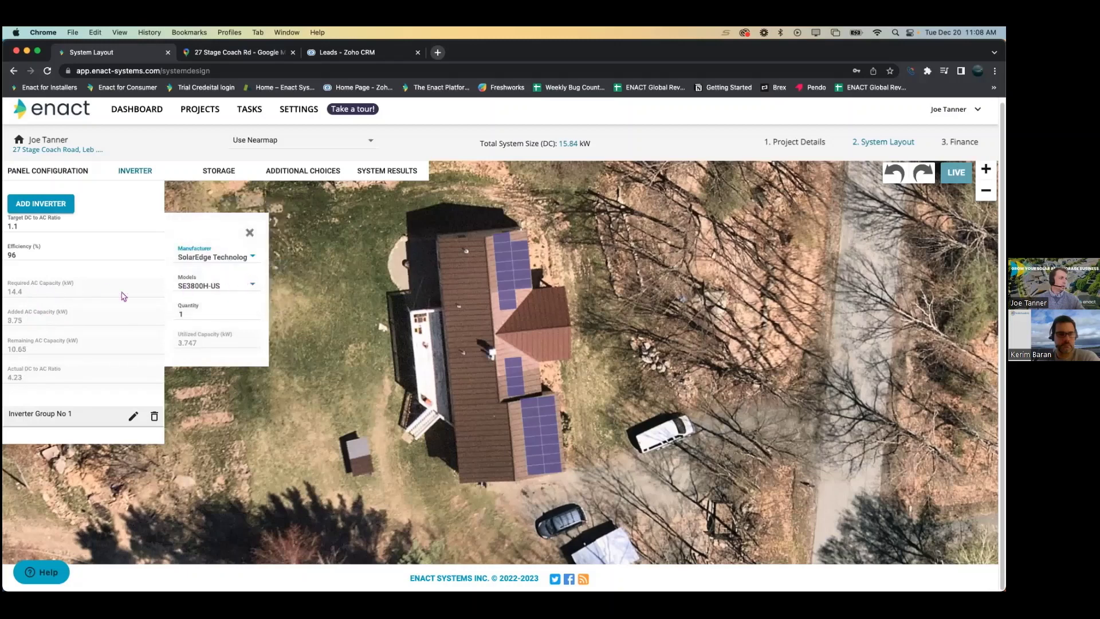
pyautogui.click(203, 311)
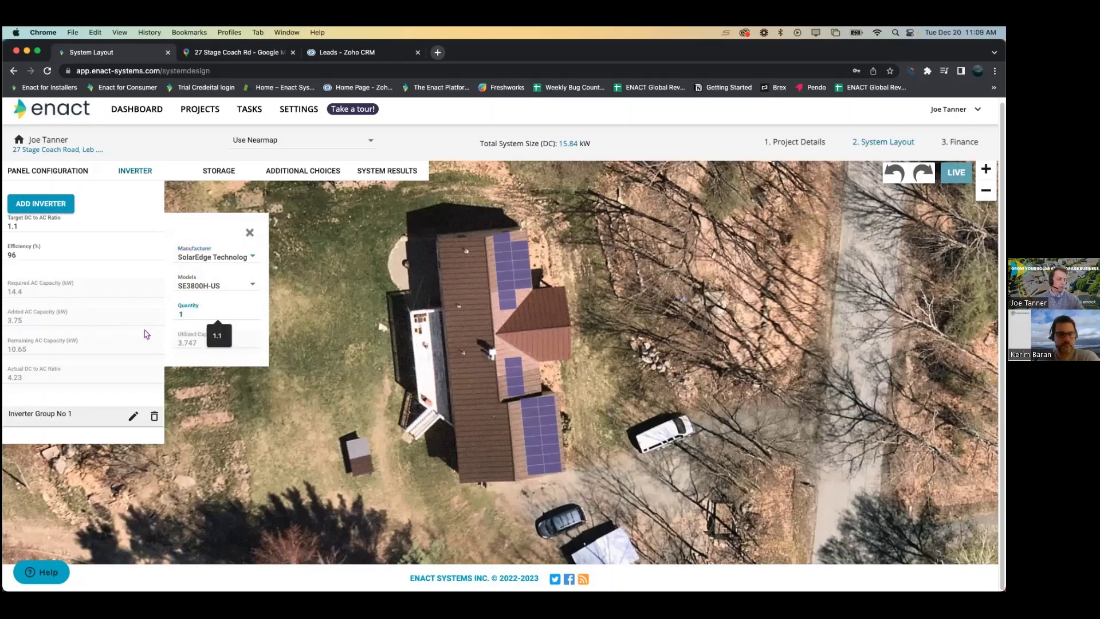
pyautogui.press('BackSpace')
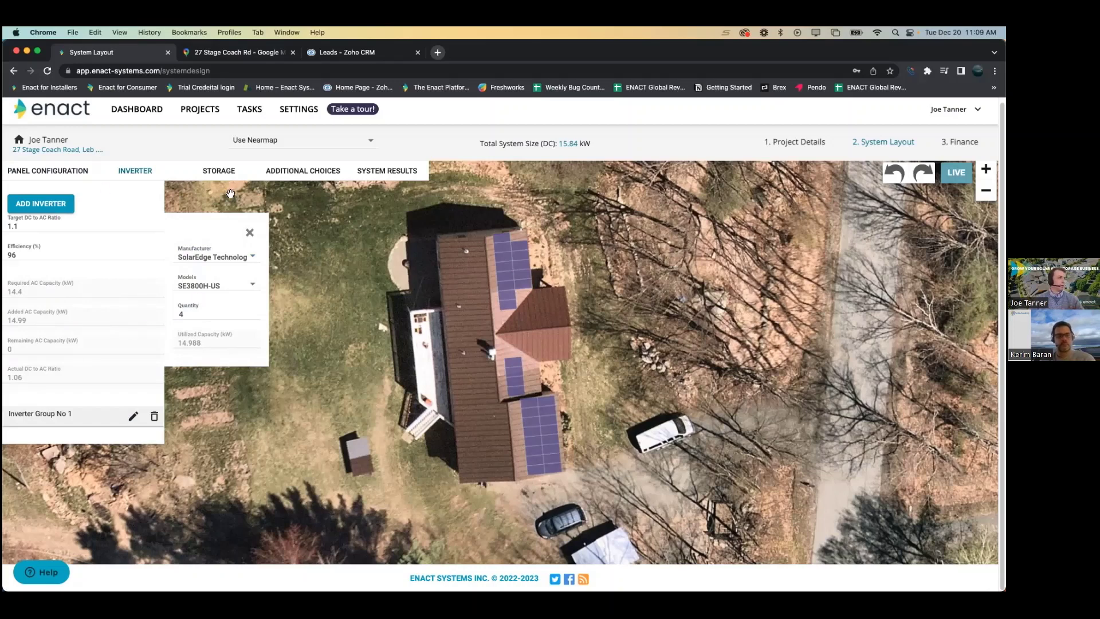
pyautogui.click(230, 170)
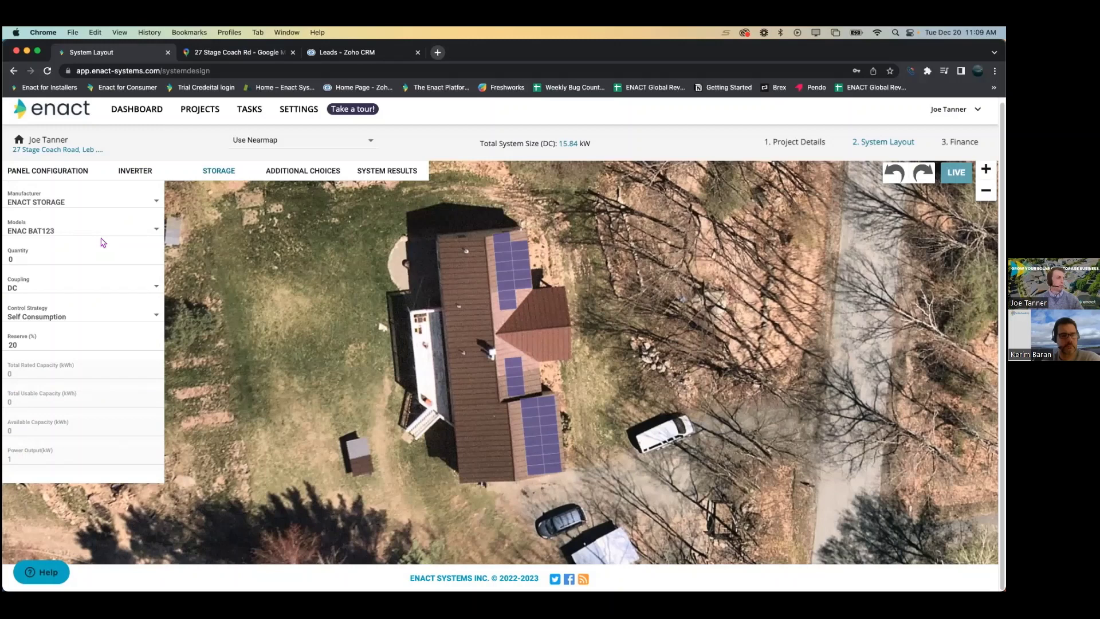
# - Open the detailed utility rate analysis from System Results, showing 15,507.63 kWh annual generation
pyautogui.click(386, 175)
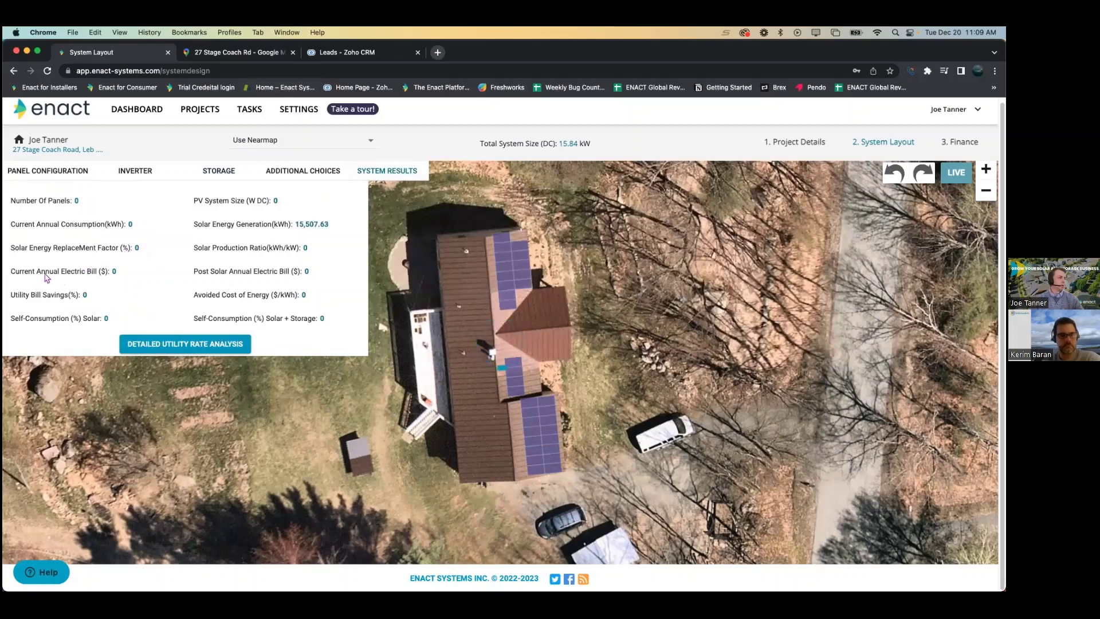
pyautogui.click(113, 276)
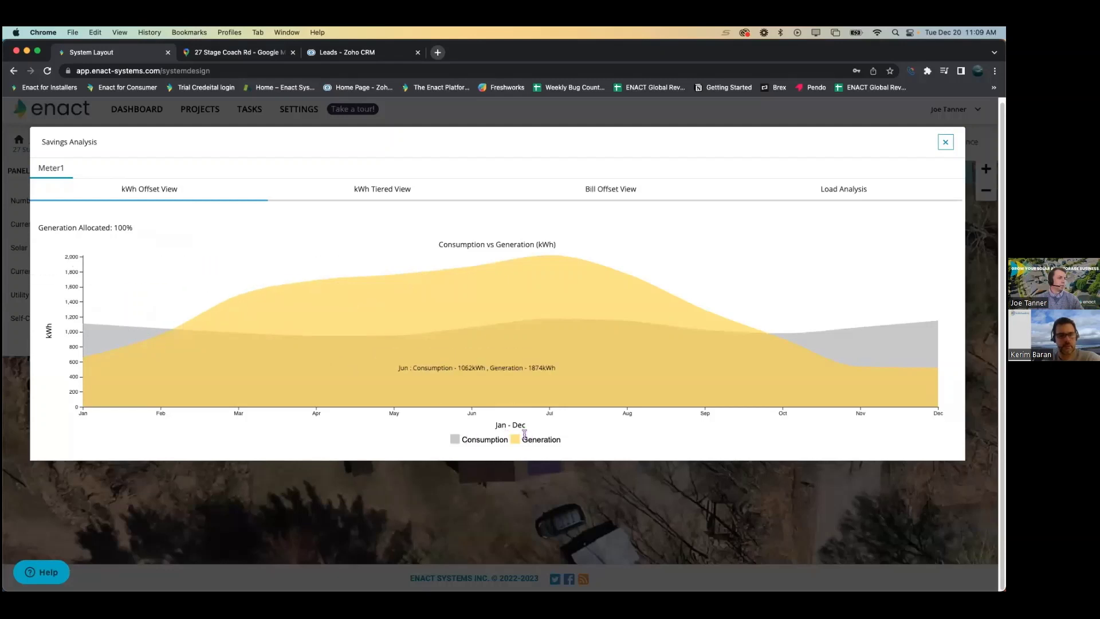
# - Review kWh tiered, bill offset and daily load charts (21 June, 21 December, typical day), then go to Finance
pyautogui.click(390, 191)
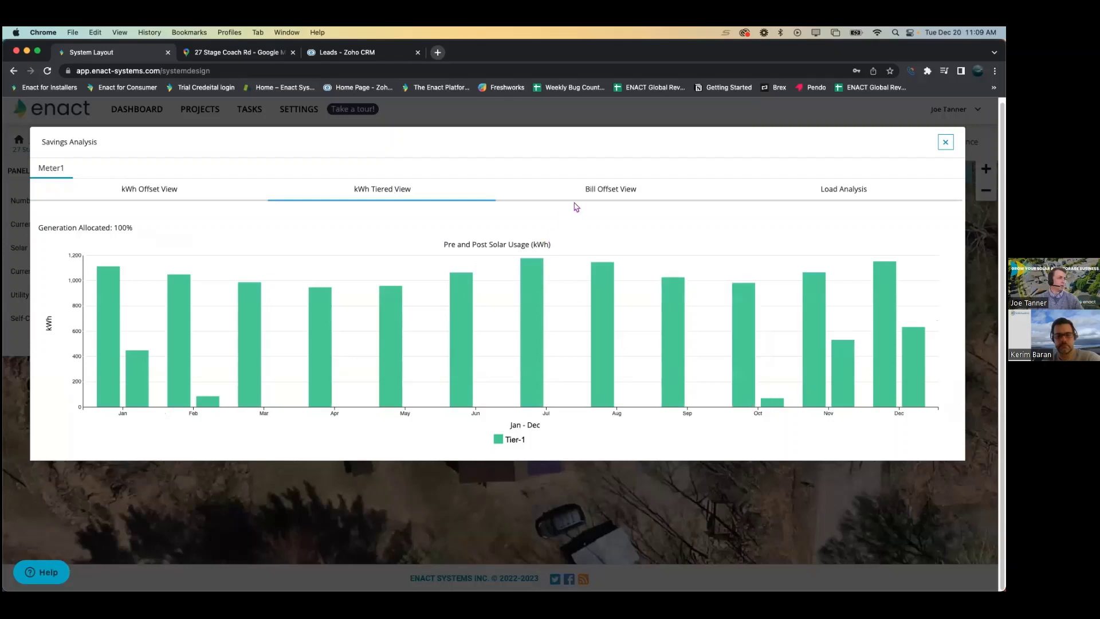
pyautogui.click(616, 191)
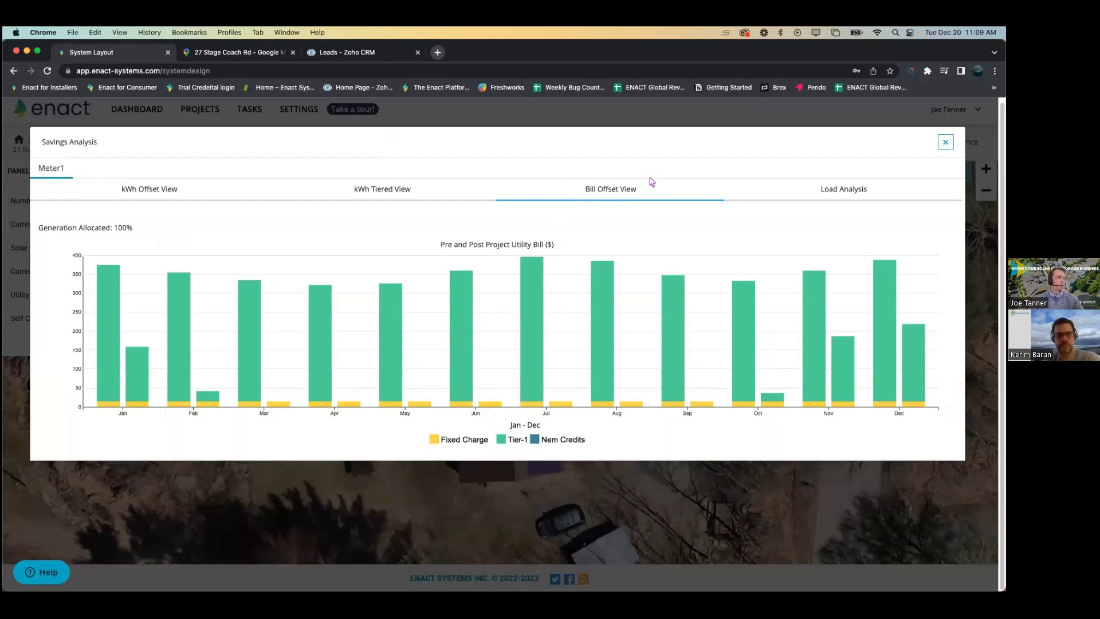
pyautogui.click(850, 194)
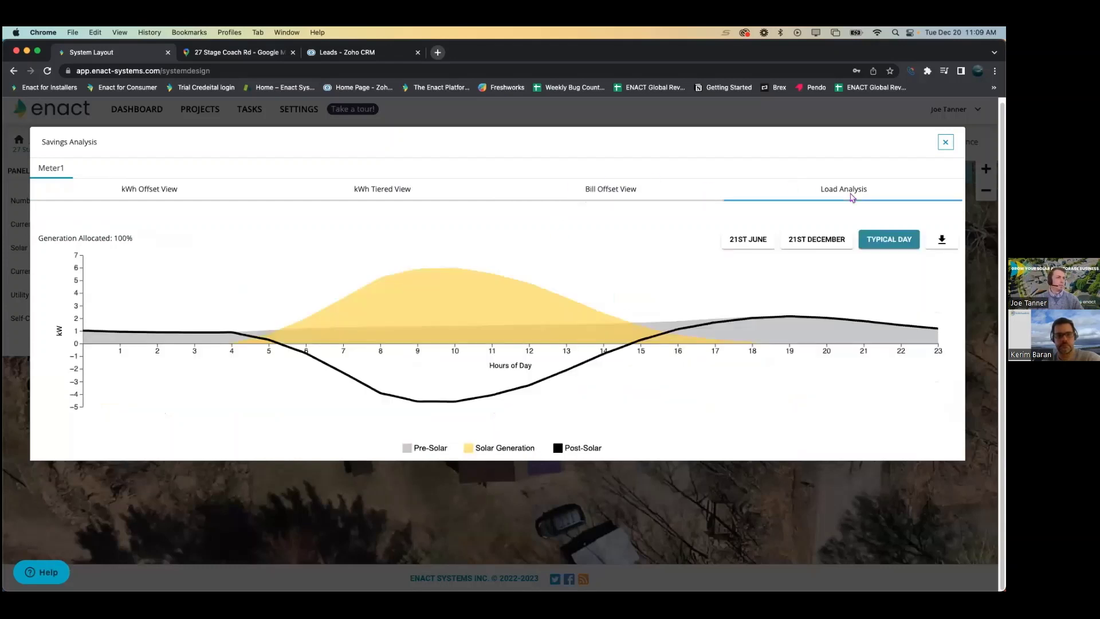
pyautogui.click(748, 243)
pyautogui.click(797, 246)
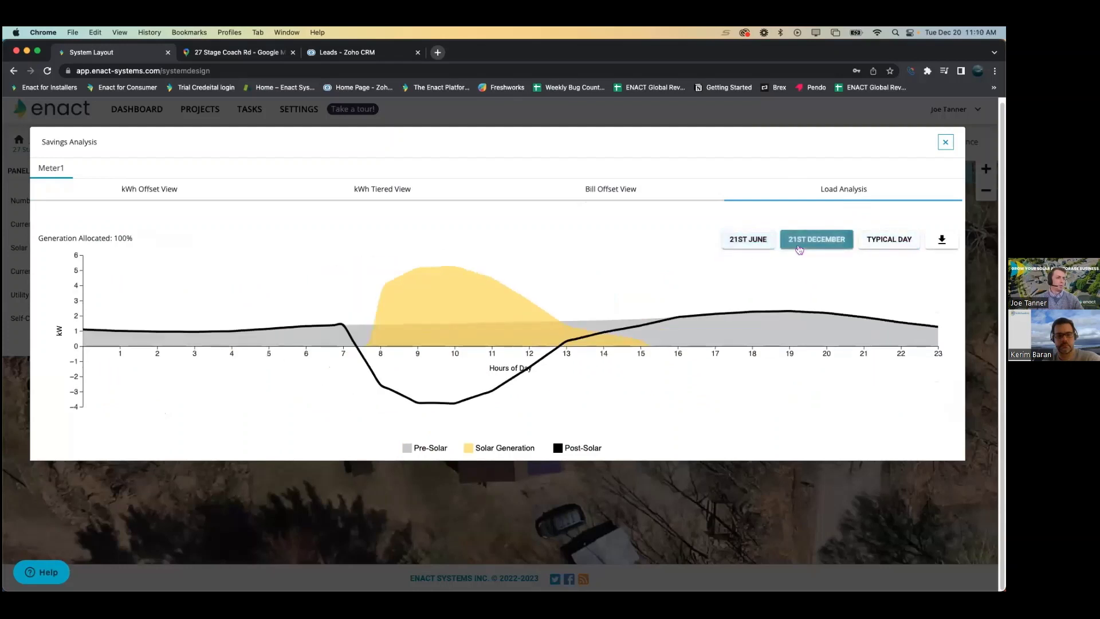
pyautogui.click(892, 241)
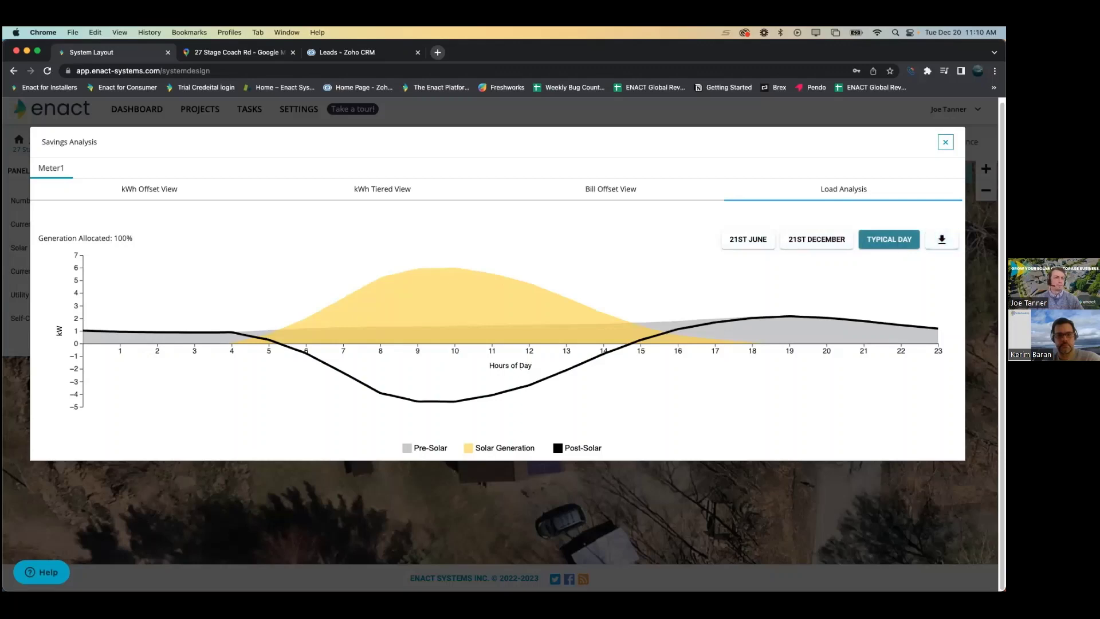
pyautogui.press('Escape')
pyautogui.click(963, 141)
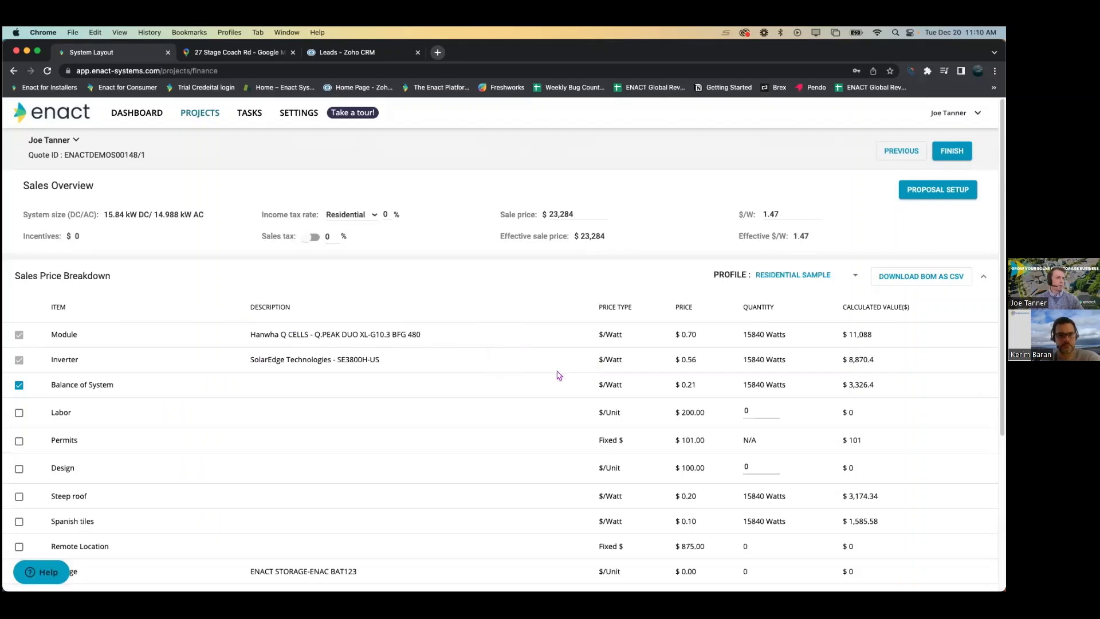
# - Scroll through the Finance page down to the Incentives & Credits section
pyautogui.scroll(-3, 559, 375)
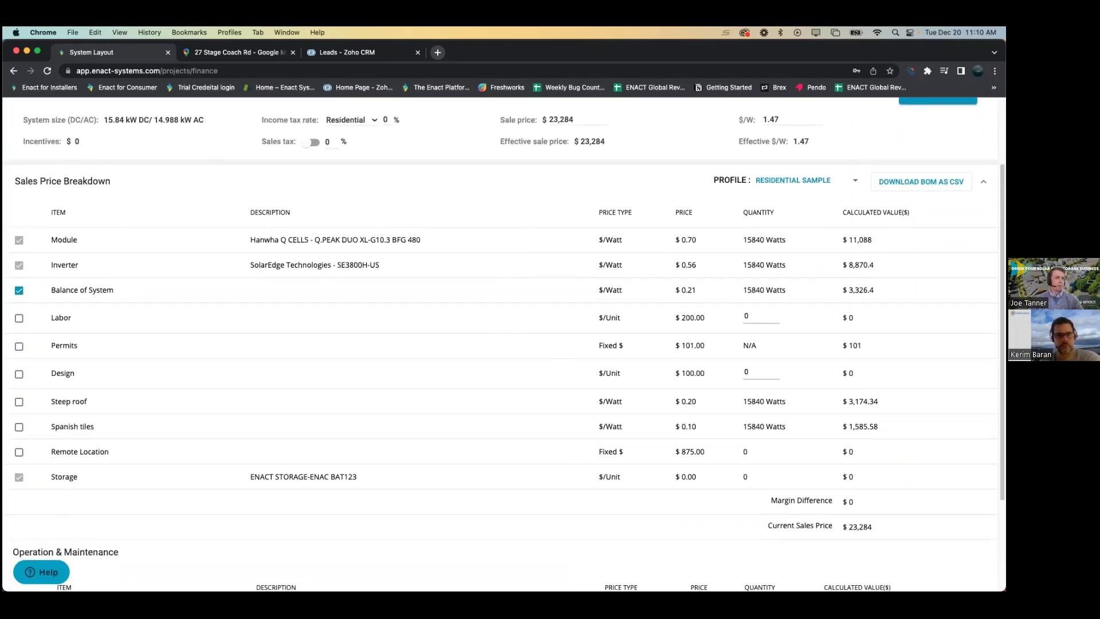
pyautogui.scroll(-2, 695, 241)
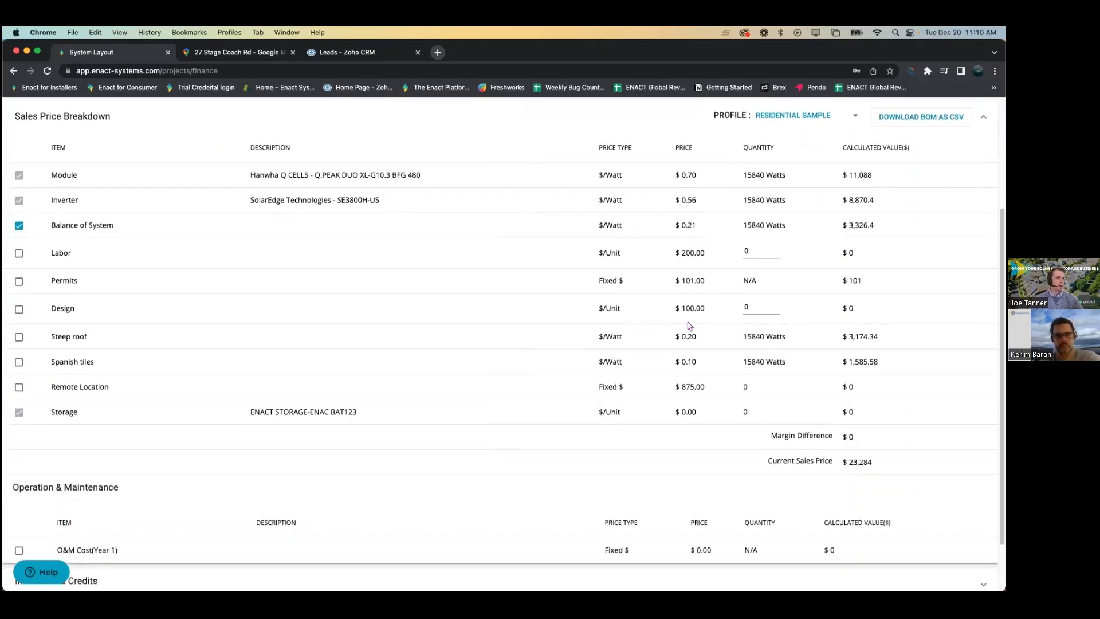
pyautogui.scroll(1, 668, 202)
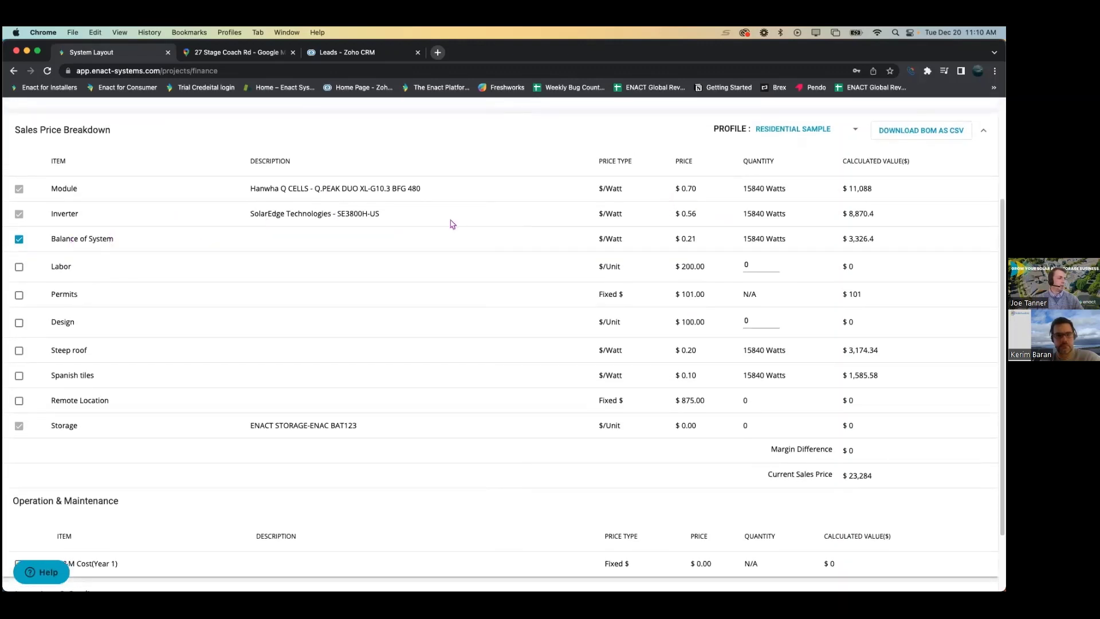
pyautogui.scroll(-3, 458, 338)
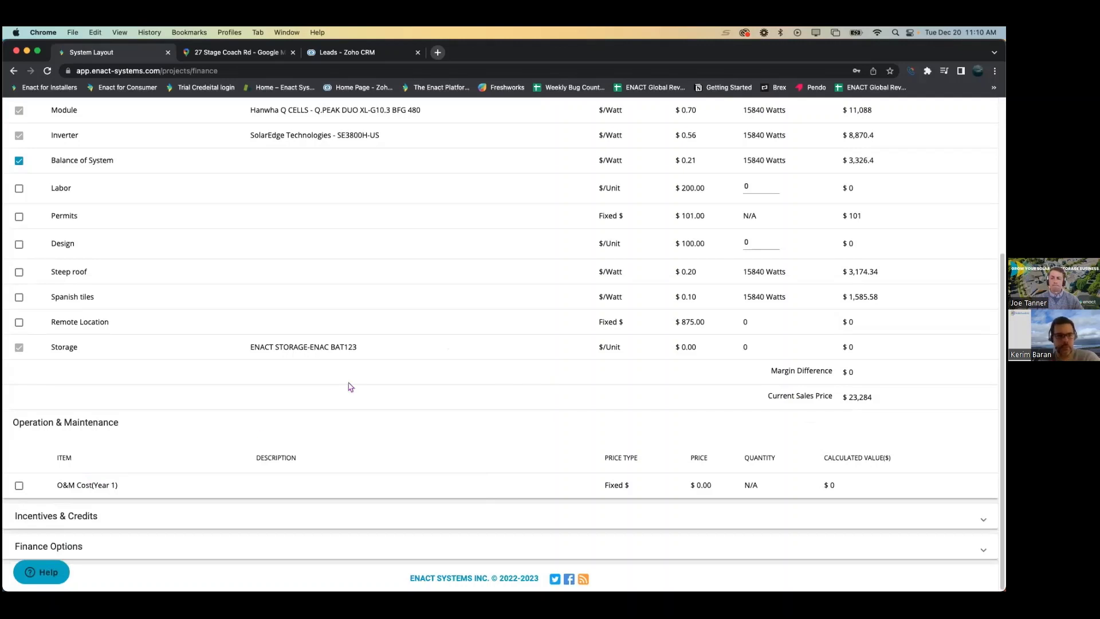
pyautogui.scroll(8, 350, 386)
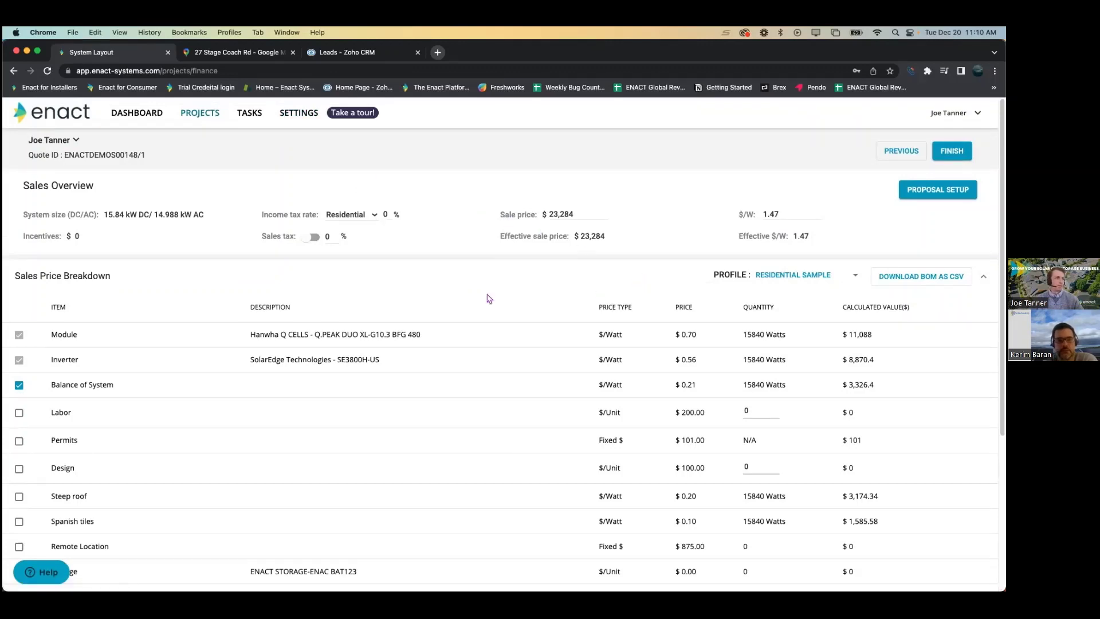
pyautogui.scroll(-5, 484, 295)
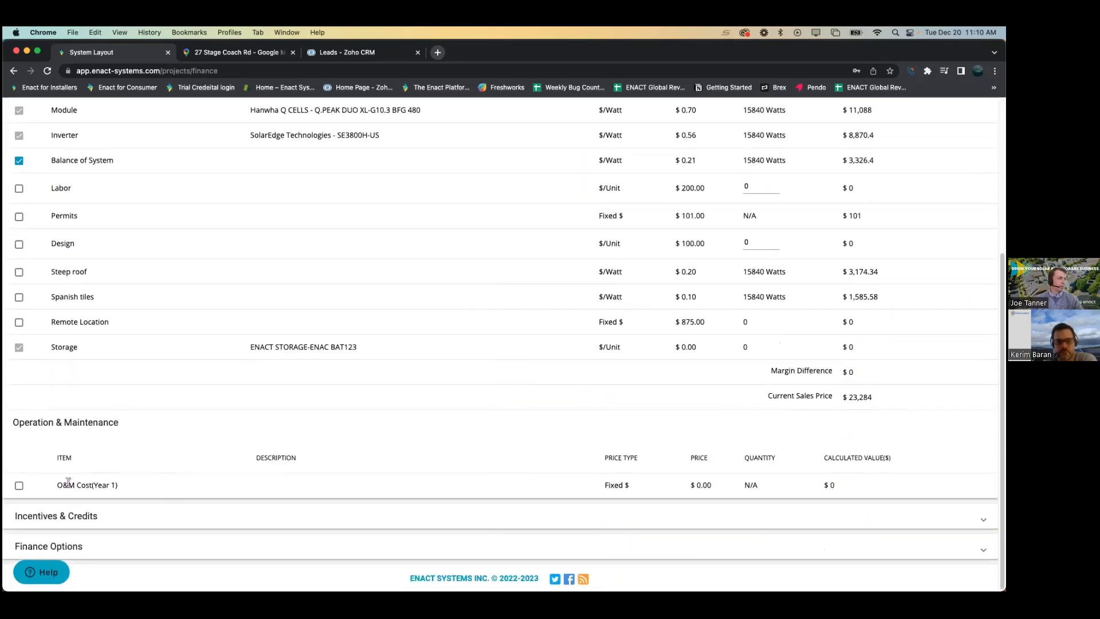
# - Apply the ProdRebate incentive profile ($1.05/W AC rebate plus $1000 fixed amount)
pyautogui.click(266, 523)
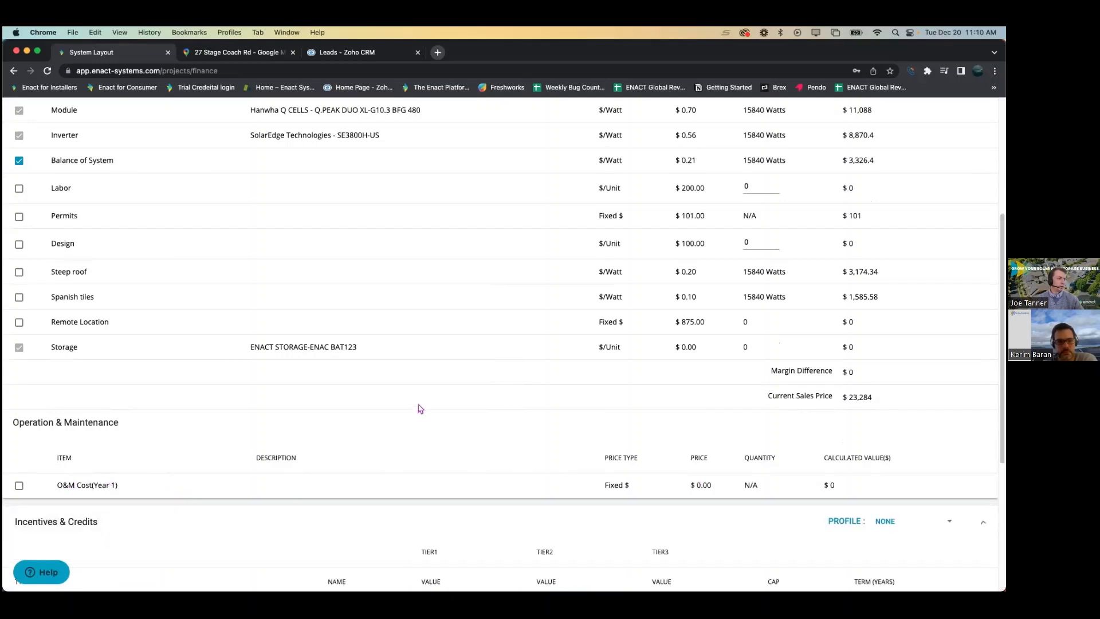
pyautogui.scroll(-6, 420, 407)
pyautogui.click(902, 239)
pyautogui.click(891, 260)
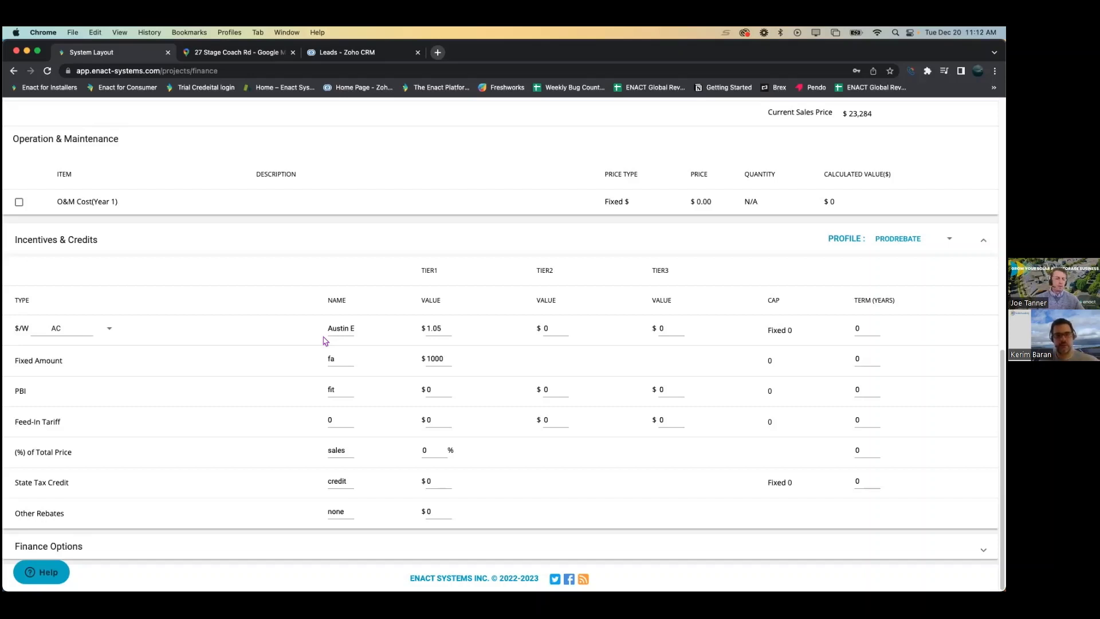
pyautogui.click(203, 549)
# - Change financial option 2's lender to LP010 Loanpal, 25 years at 2.99%, for $110/month
pyautogui.scroll(-5, 203, 466)
pyautogui.scroll(-1, 175, 385)
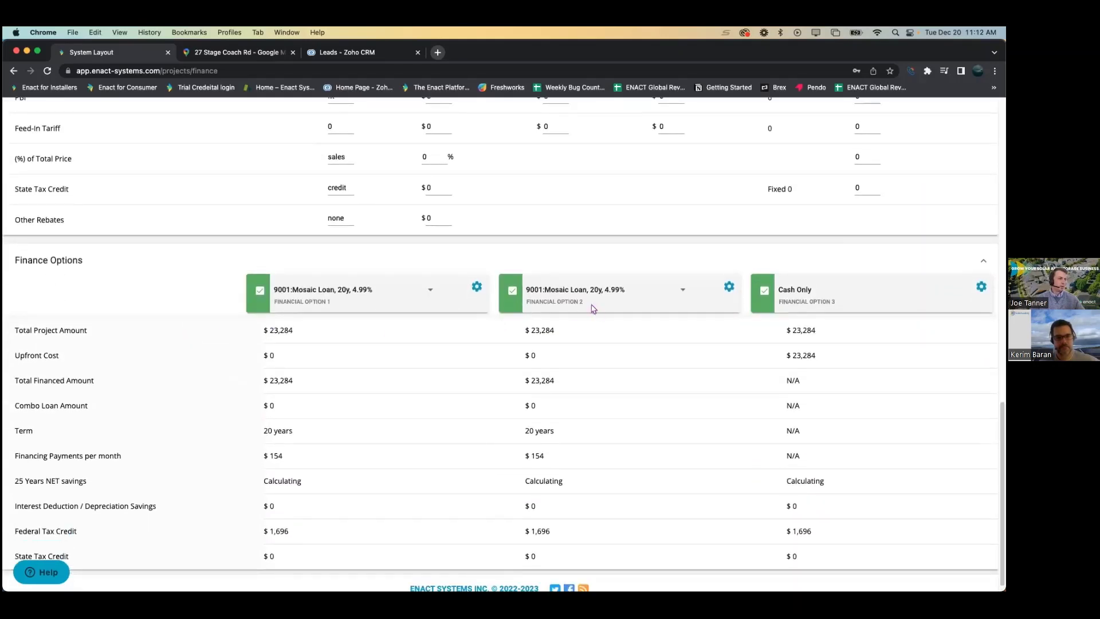
pyautogui.click(683, 289)
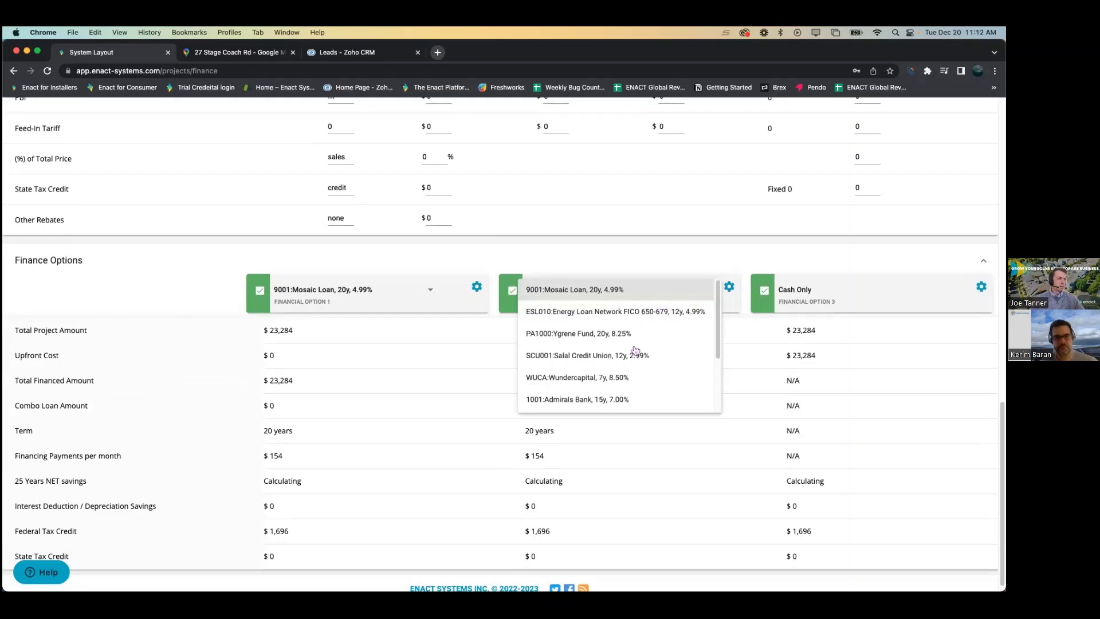
pyautogui.scroll(-1, 636, 343)
pyautogui.click(617, 396)
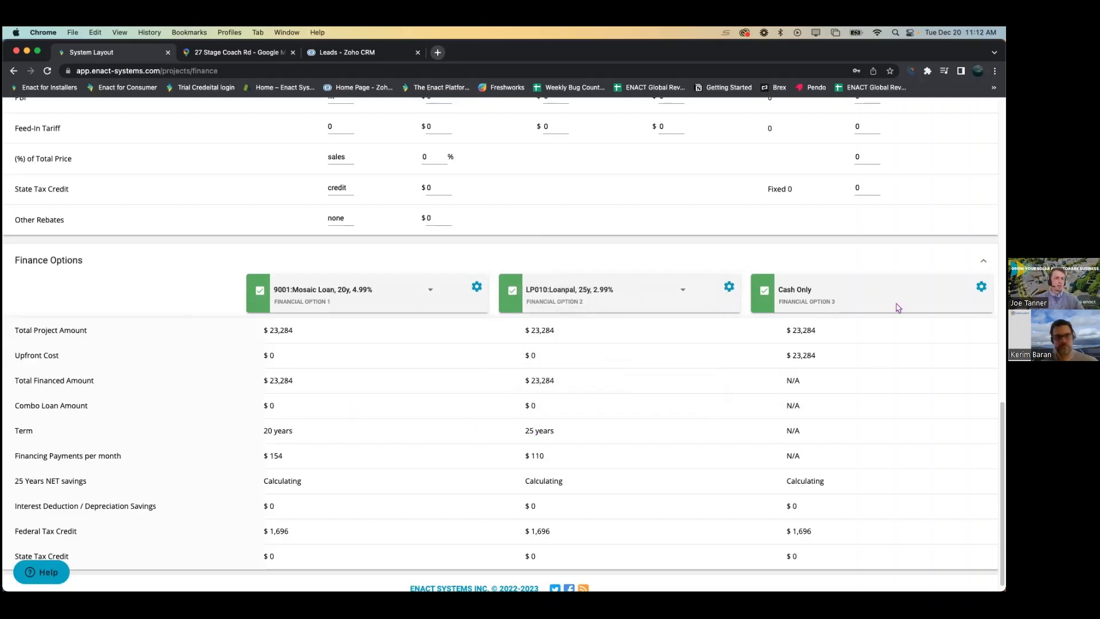
pyautogui.scroll(10, 338, 426)
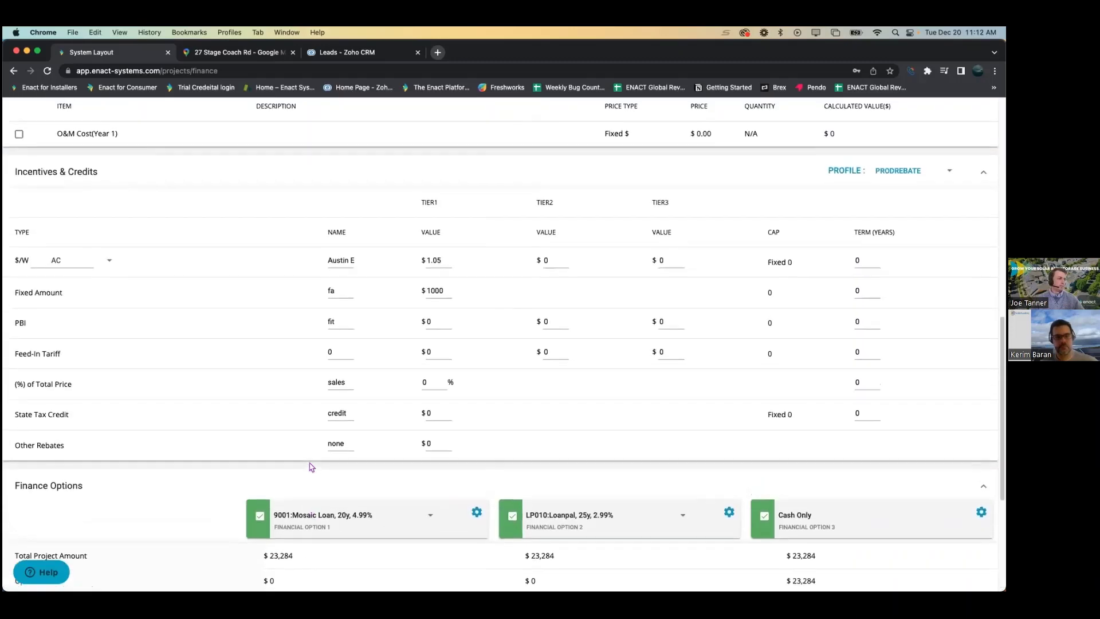
pyautogui.scroll(5, 311, 467)
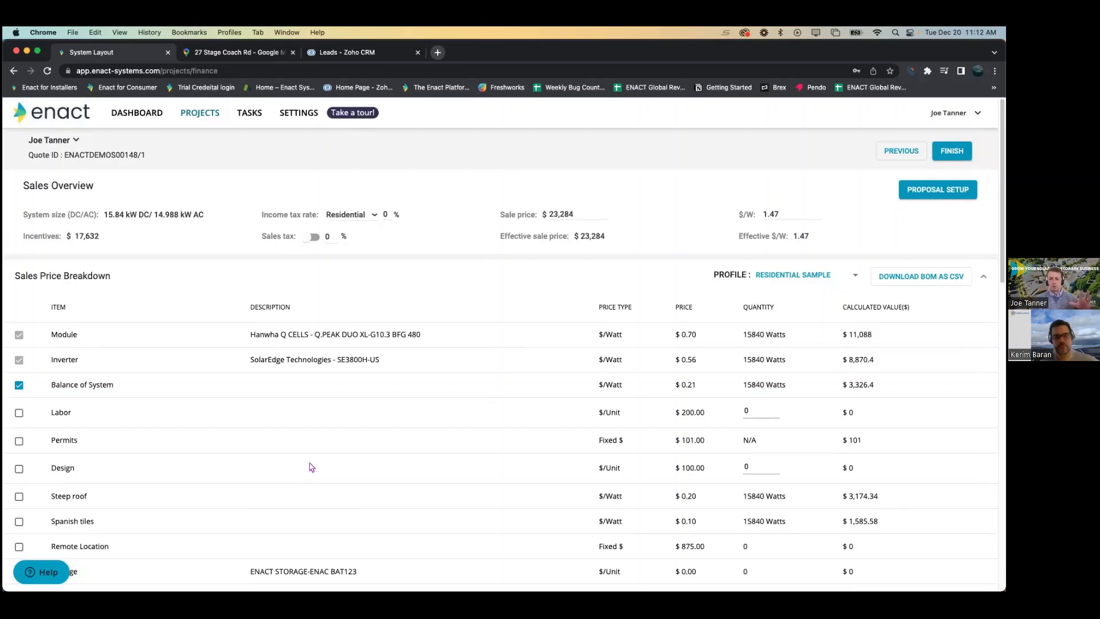
pyautogui.scroll(-5, 311, 467)
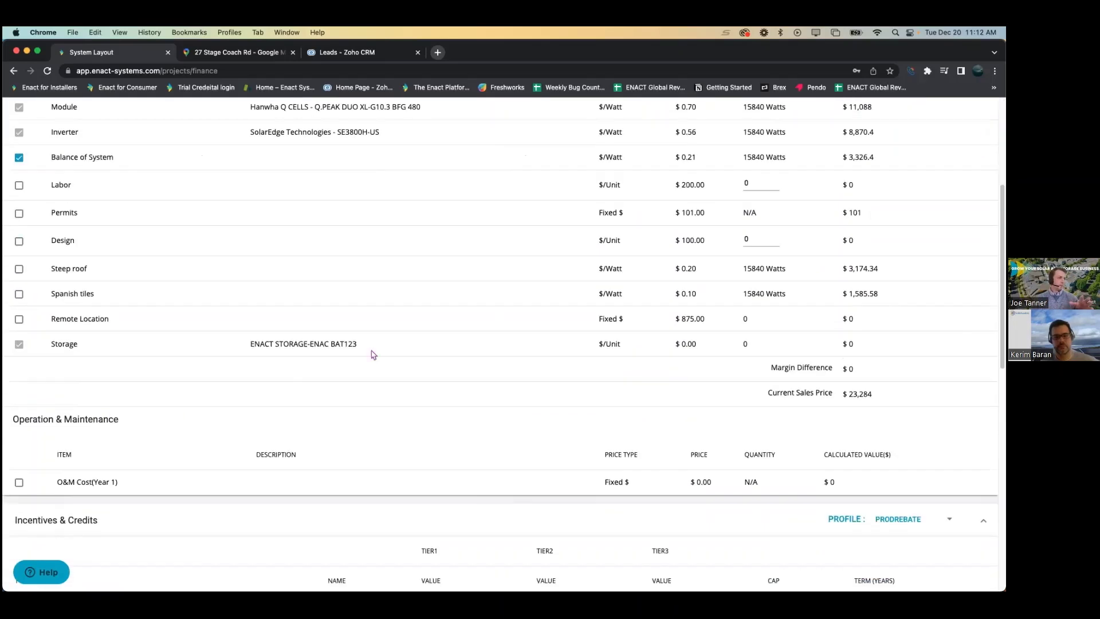
# - Collapse Incentives & Credits and Sales Price Breakdown to compare the Mosaic, Loanpal and Cash Only options
pyautogui.scroll(5, 374, 356)
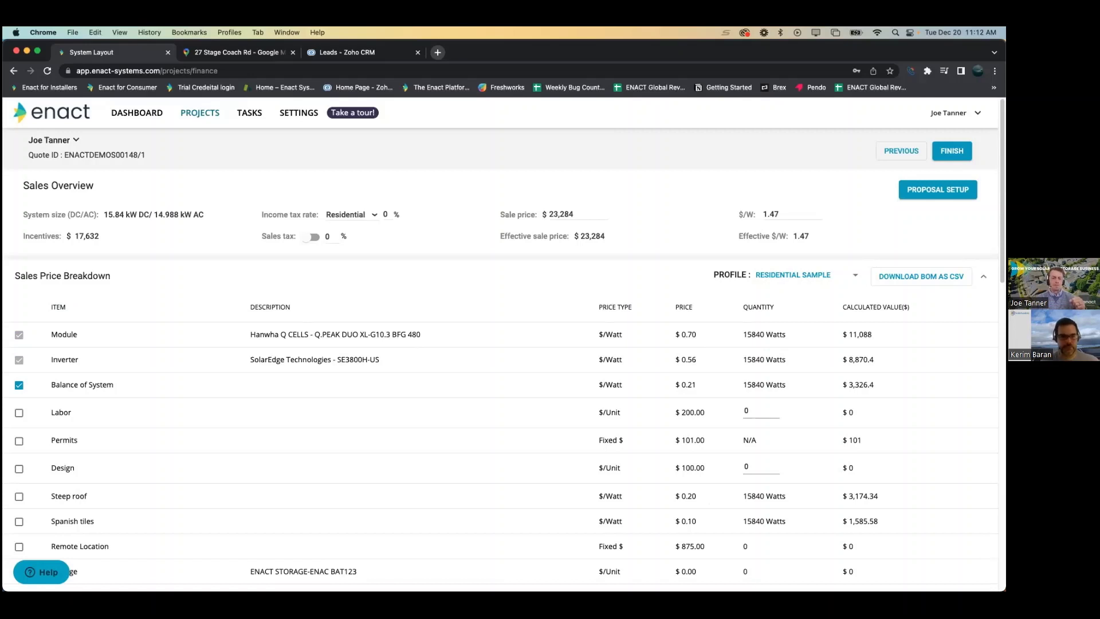
pyautogui.click(800, 321)
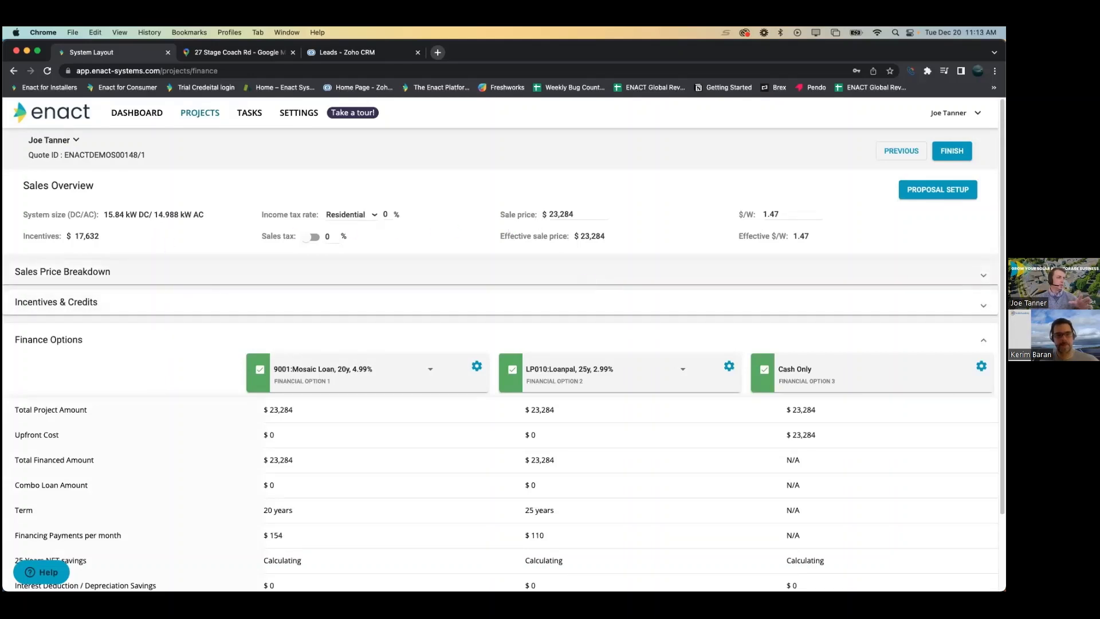
pyautogui.click(745, 271)
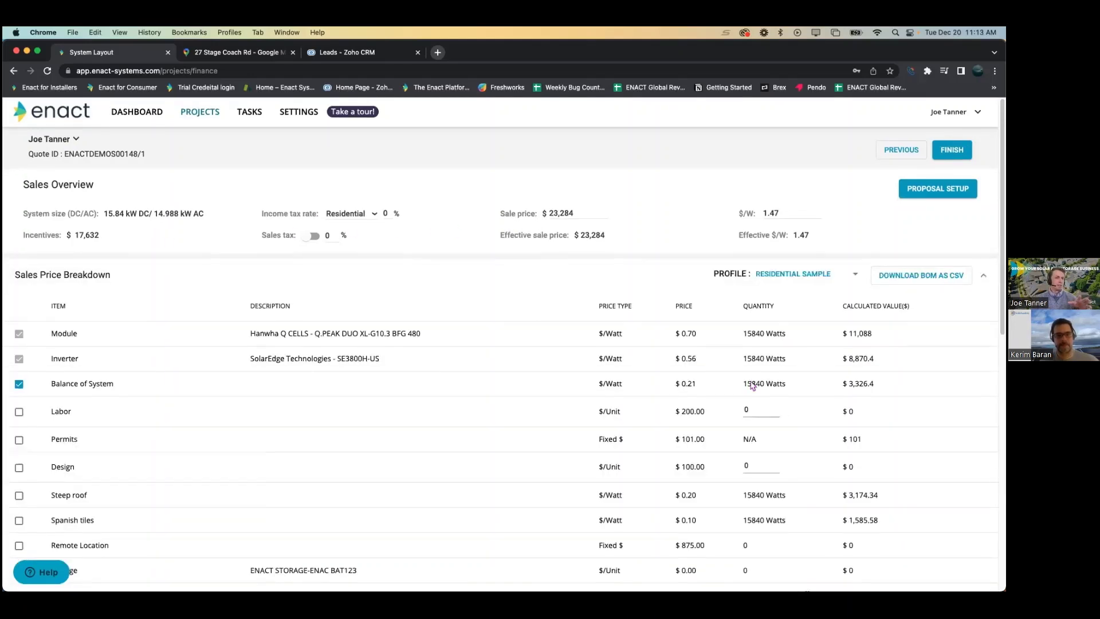
pyautogui.scroll(-6, 744, 384)
pyautogui.scroll(5, 744, 384)
pyautogui.scroll(3, 747, 383)
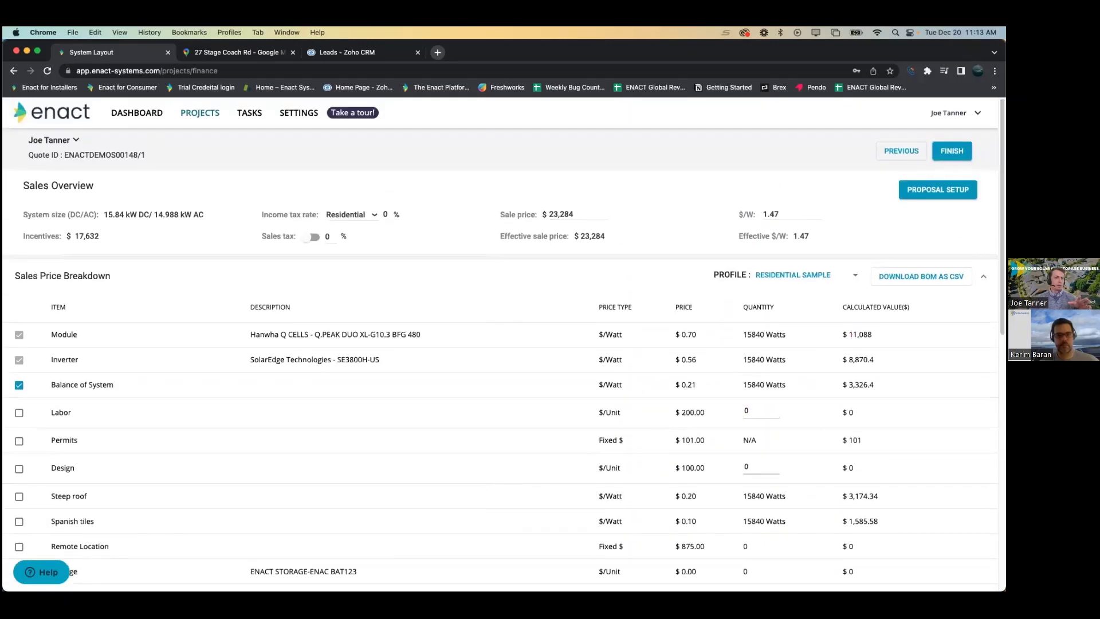
pyautogui.click(747, 271)
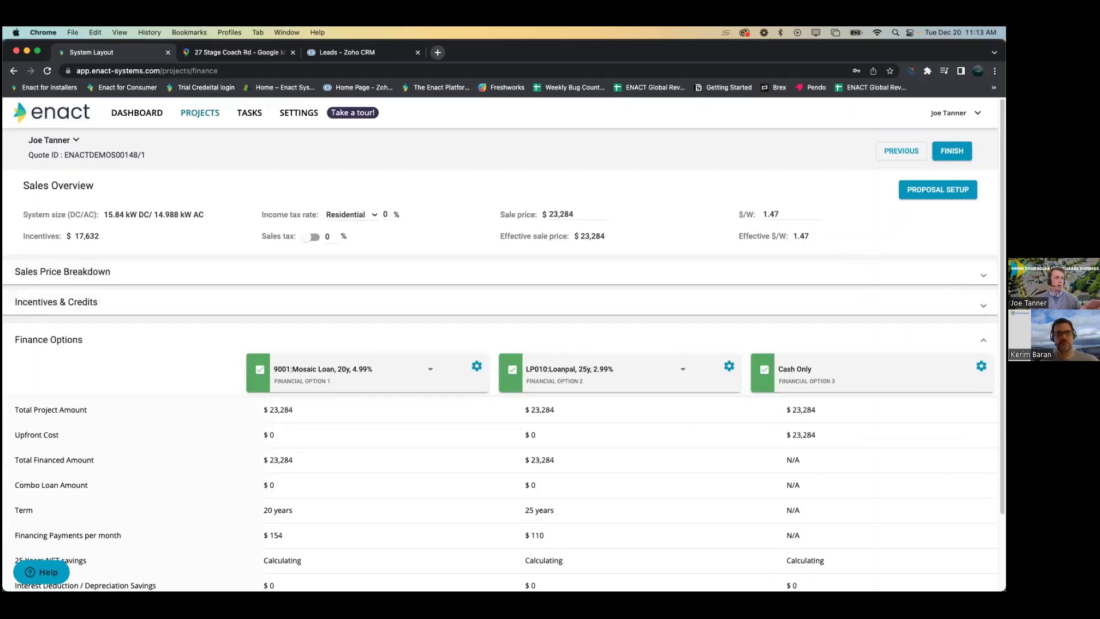
pyautogui.scroll(-2, 542, 423)
pyautogui.scroll(3, 547, 421)
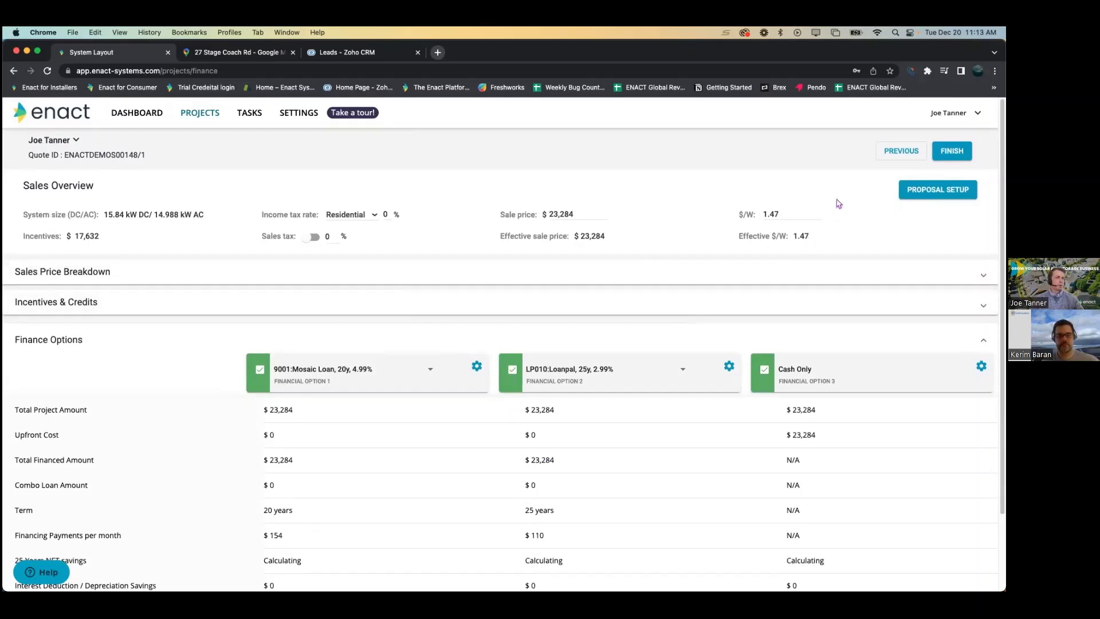
# - Set up the proposal with the ENACTDEMOS_New Proposal Template 2022 template and open its web view
pyautogui.click(938, 189)
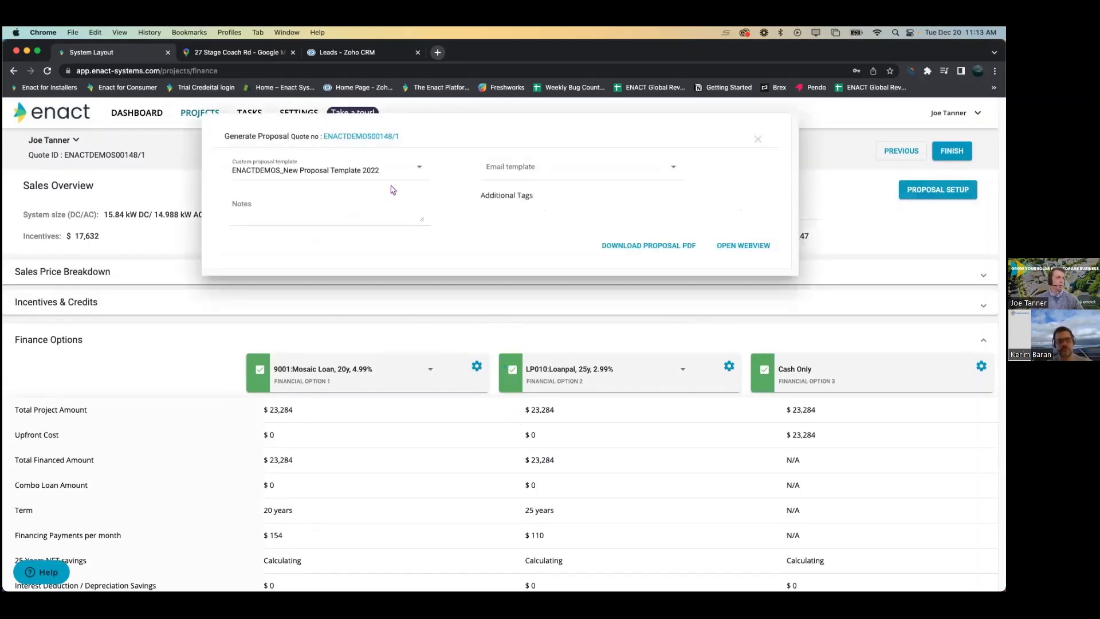
pyautogui.click(413, 174)
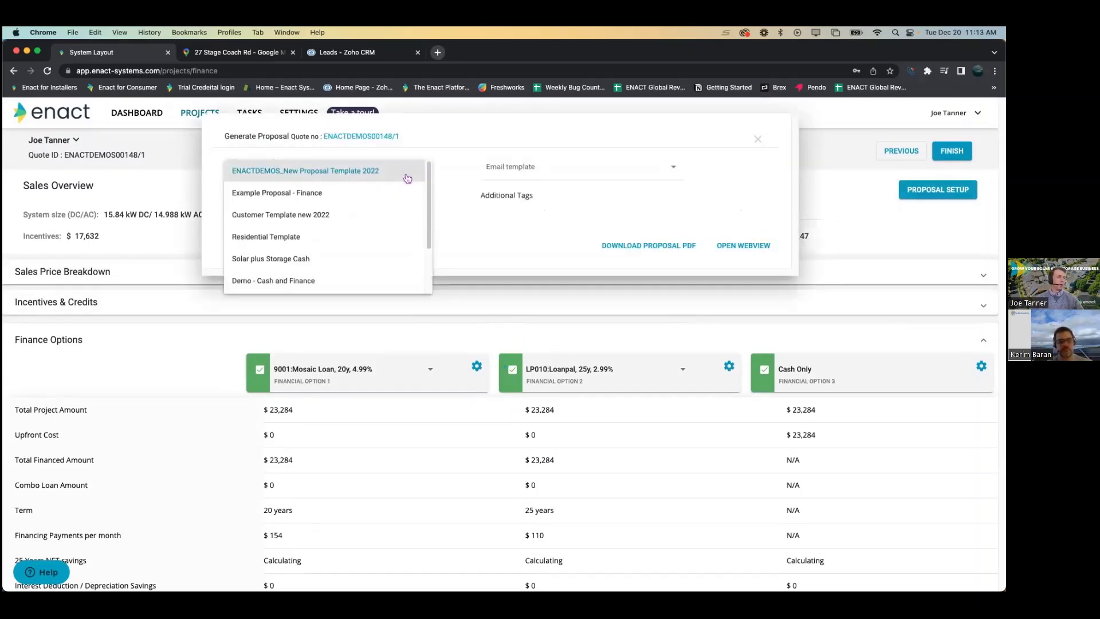
pyautogui.scroll(-3, 383, 218)
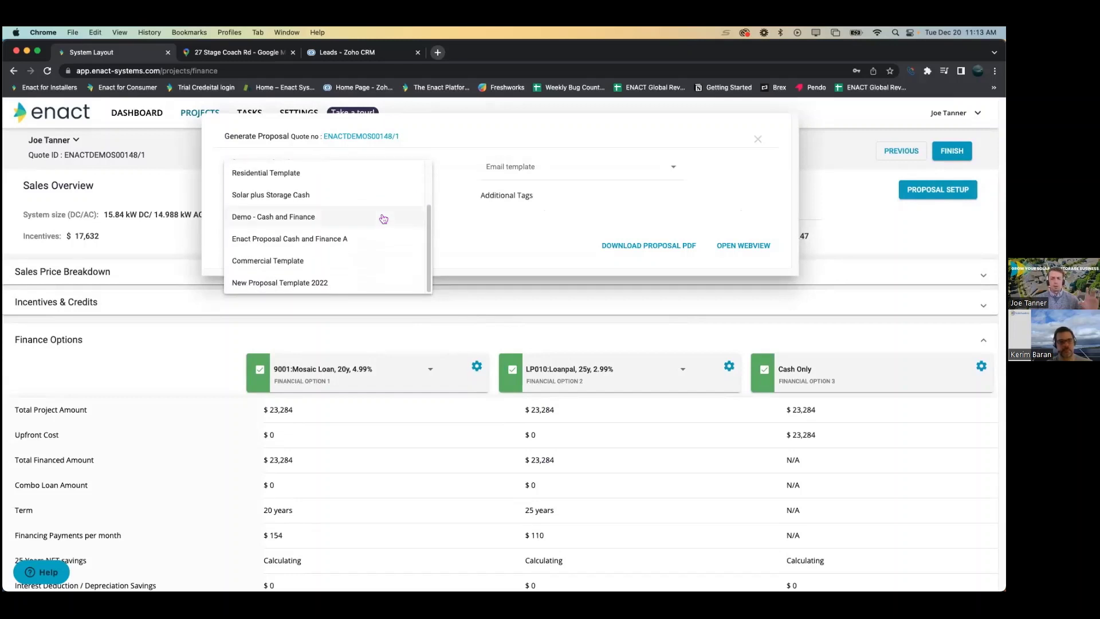
pyautogui.scroll(3, 383, 219)
pyautogui.click(318, 172)
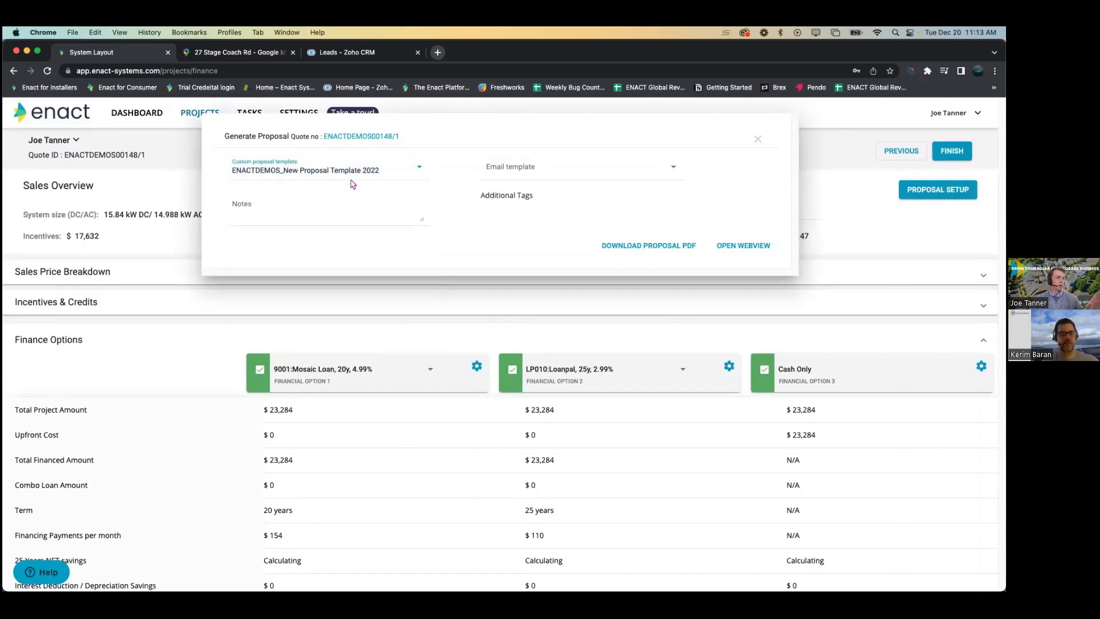
pyautogui.click(753, 247)
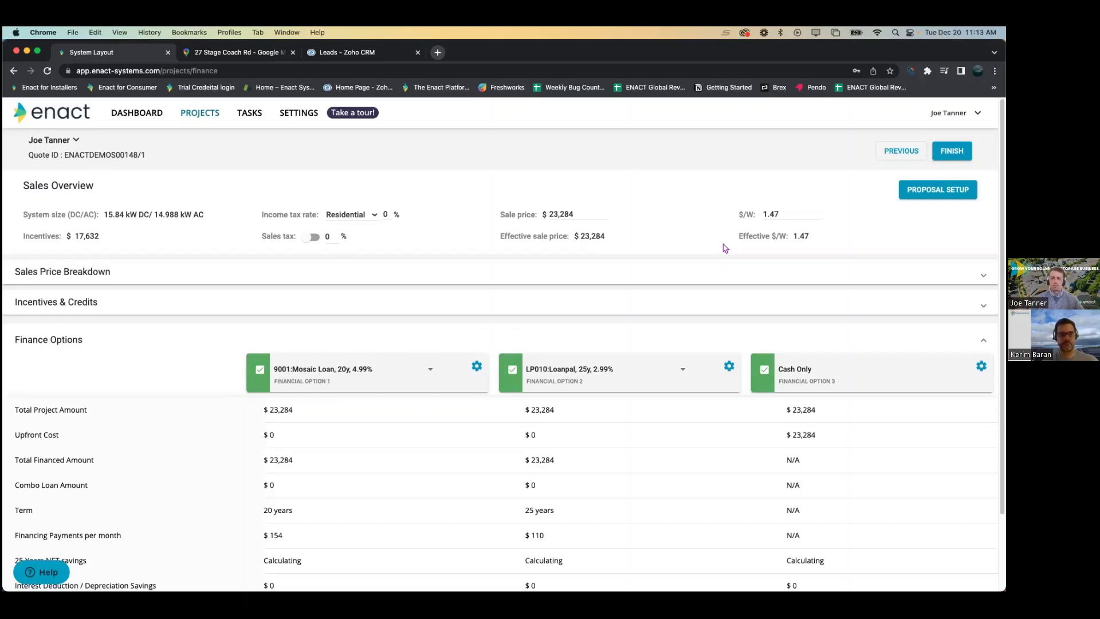
pyautogui.click(952, 150)
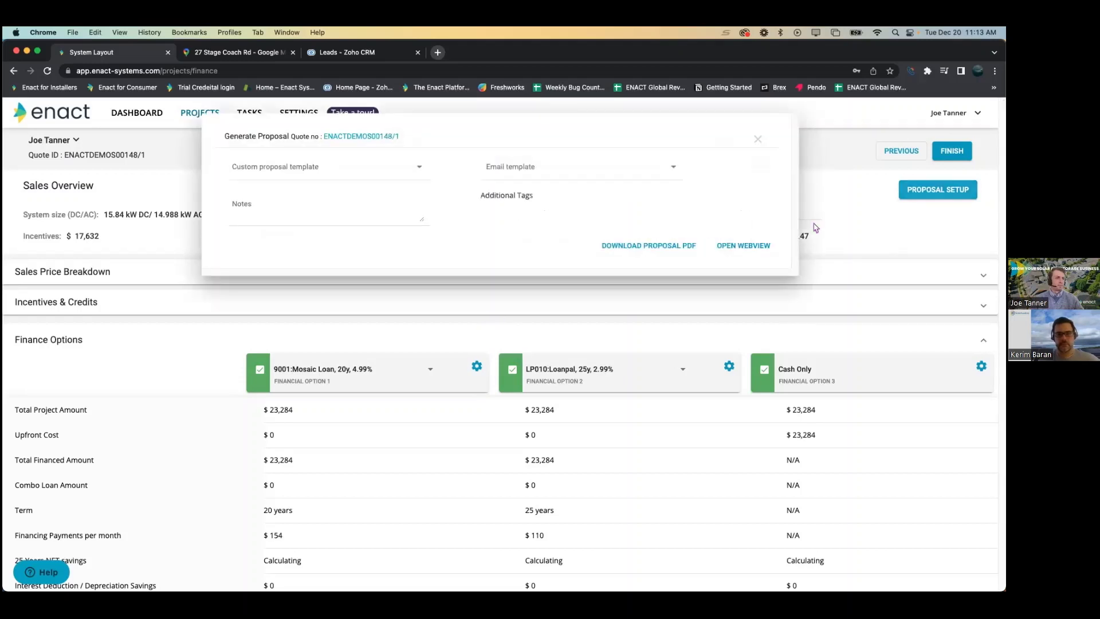
pyautogui.click(650, 251)
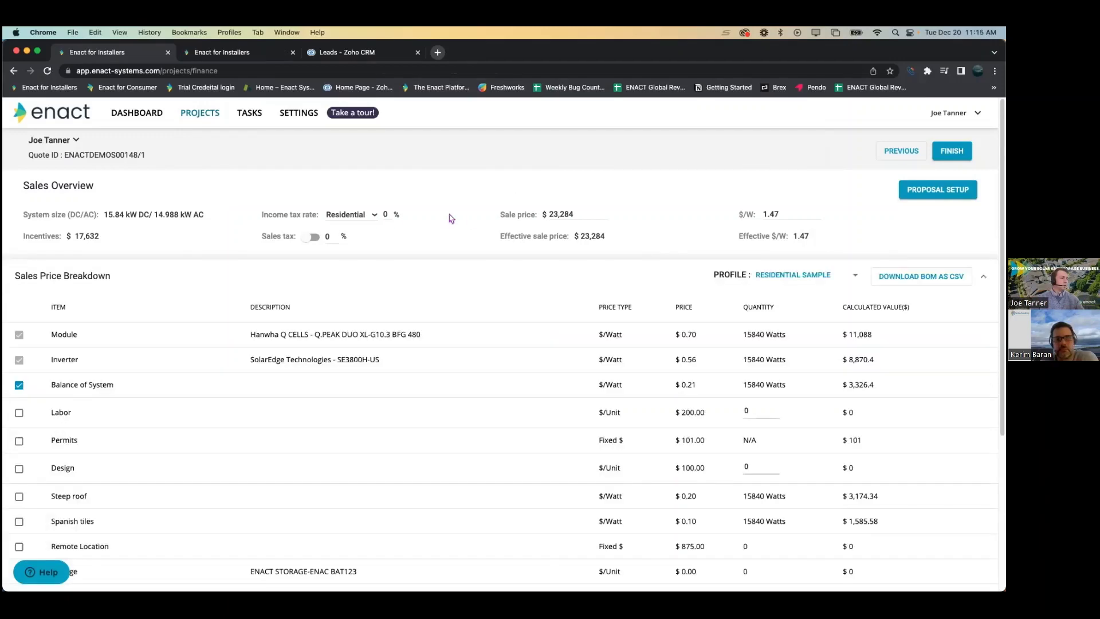
pyautogui.scroll(-5, 480, 272)
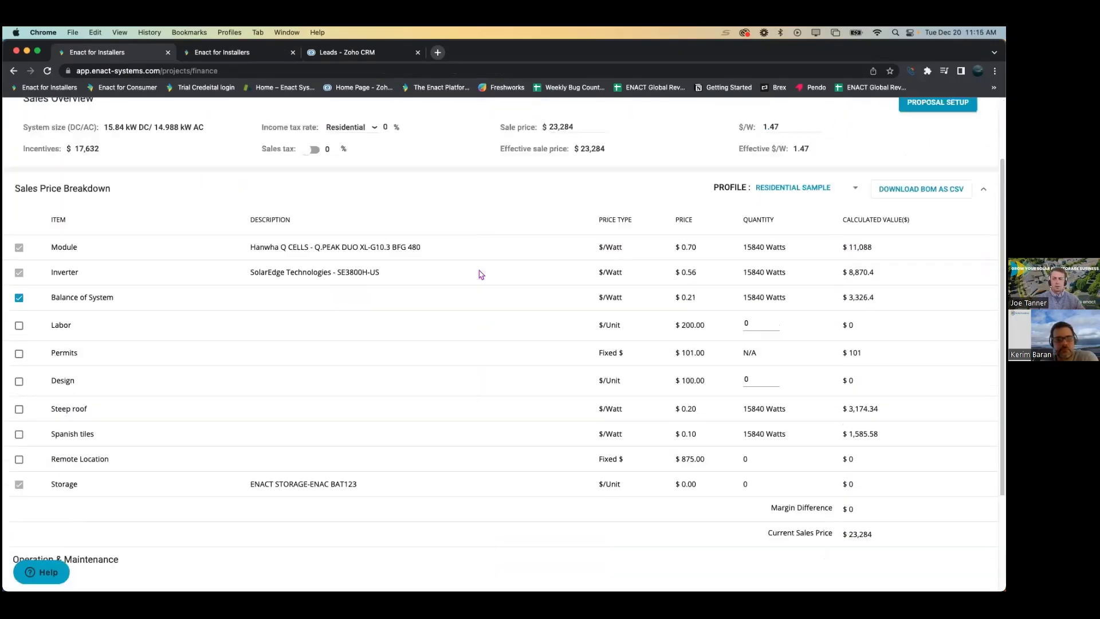
pyautogui.scroll(5, 480, 274)
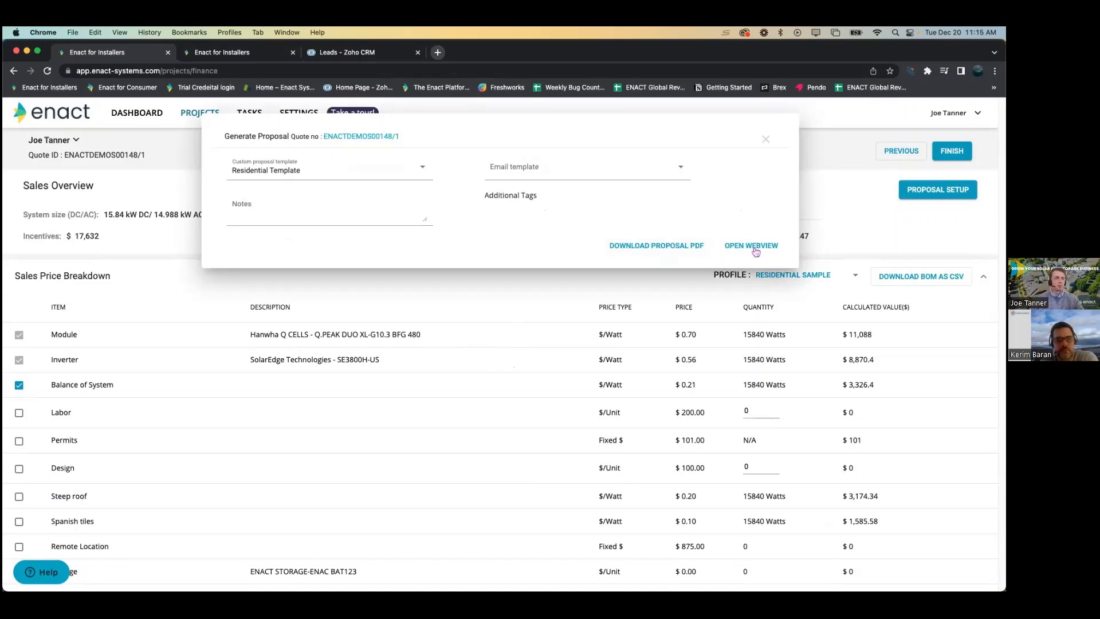
# - Bring up the Residential Solar Proposal and read through Your Offer
pyautogui.click(220, 54)
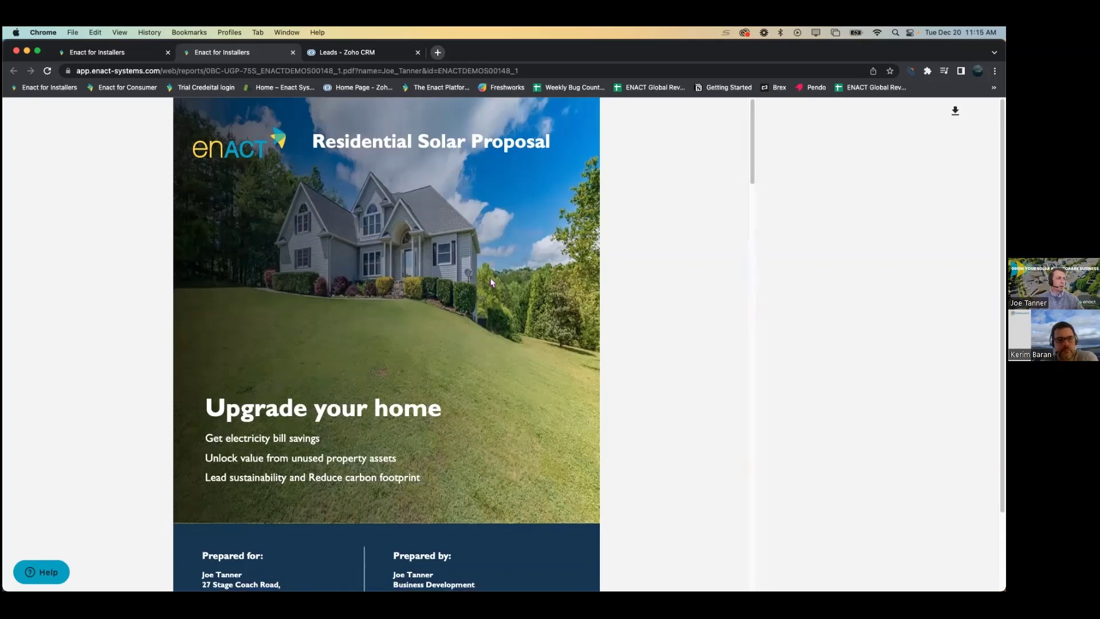
pyautogui.scroll(-3, 492, 282)
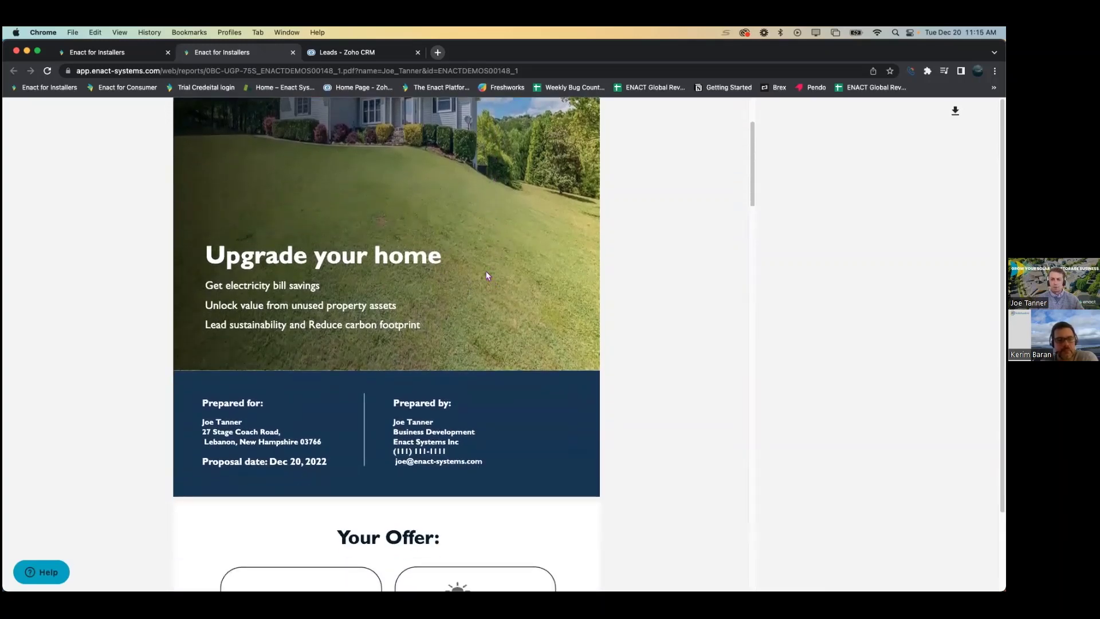
pyautogui.scroll(-2, 485, 275)
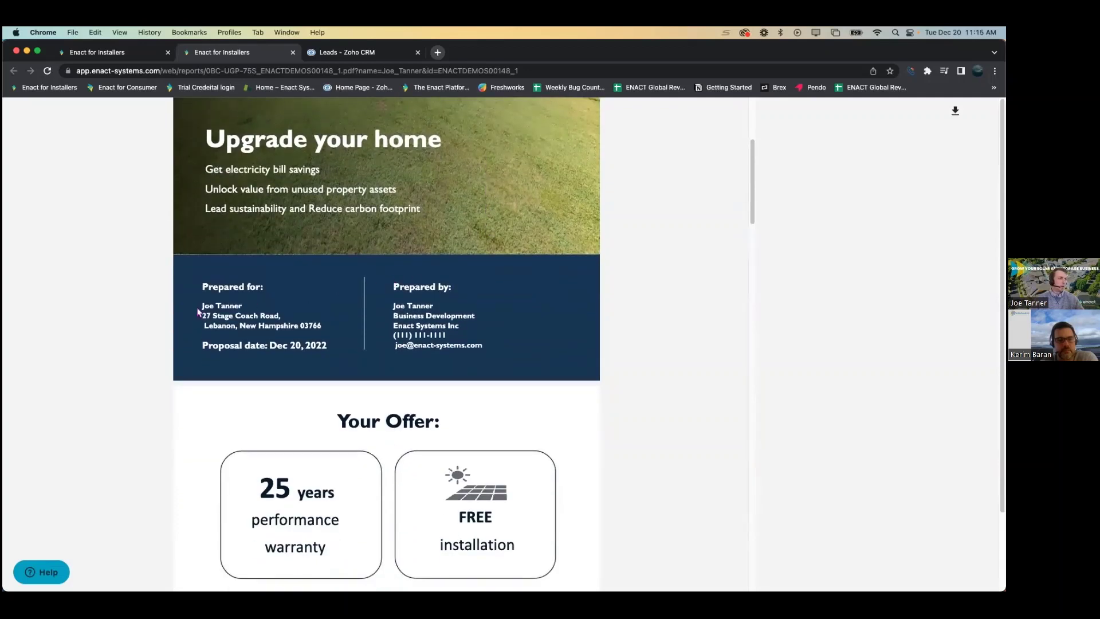
pyautogui.scroll(-2, 535, 349)
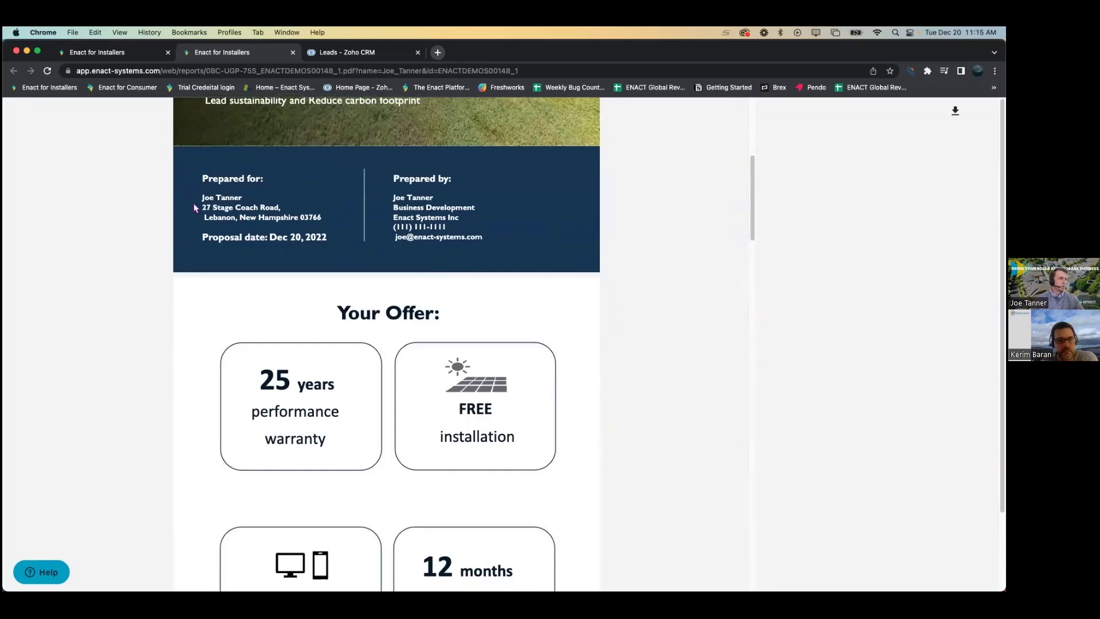
pyautogui.scroll(-2, 543, 274)
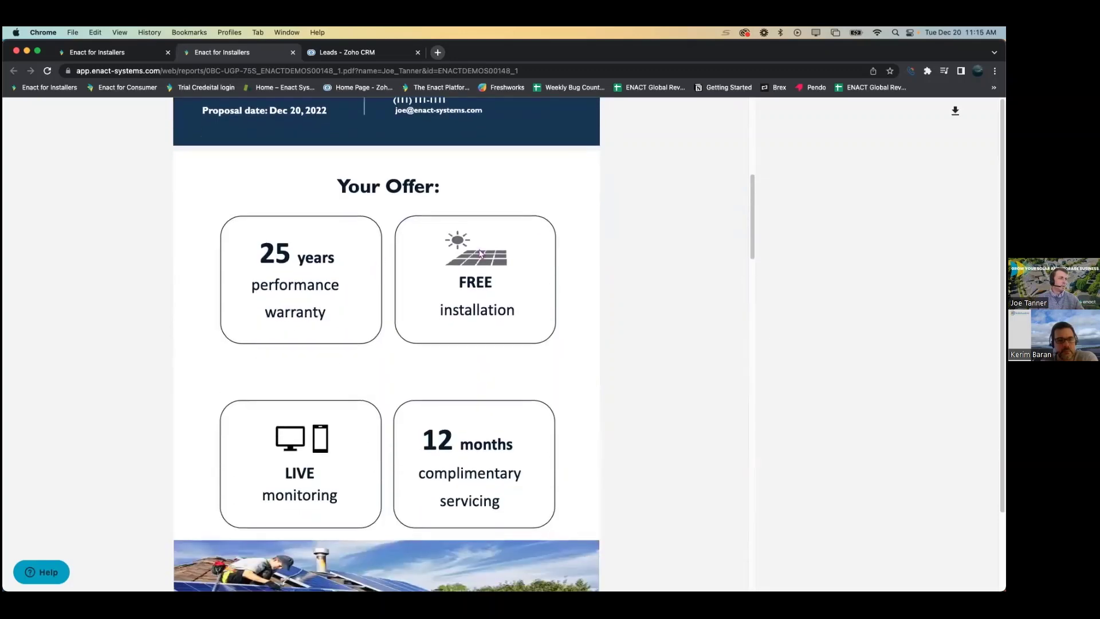
pyautogui.scroll(-6, 390, 389)
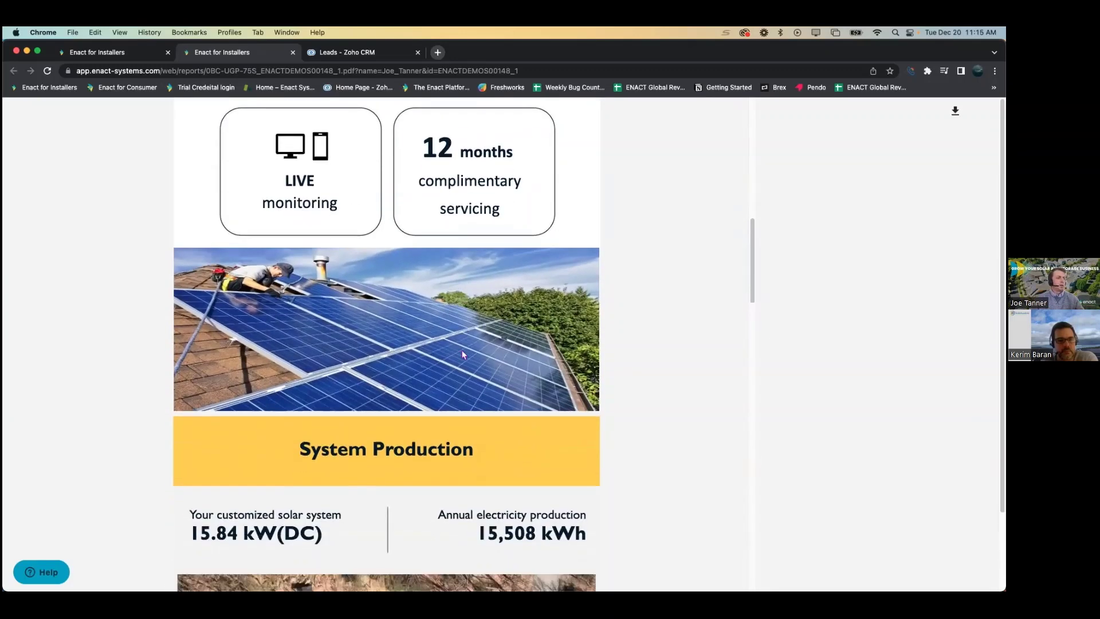
# - Review projected 15,508 kWh yearly production, $15 monthly bill and $102,065 25-year savings
pyautogui.scroll(10, 435, 355)
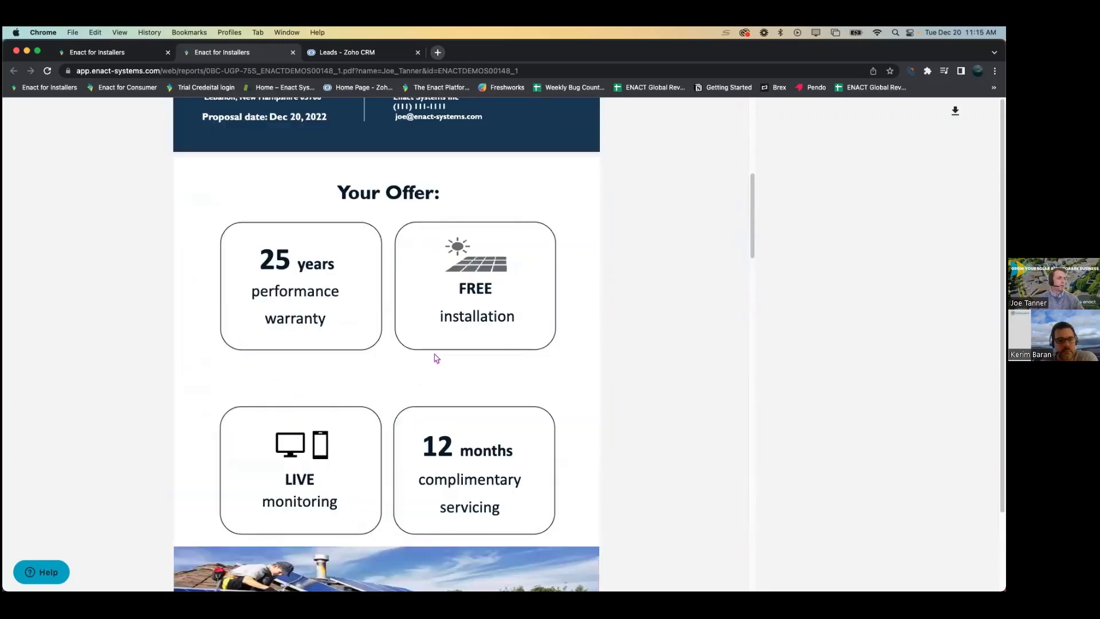
pyautogui.scroll(-3, 435, 360)
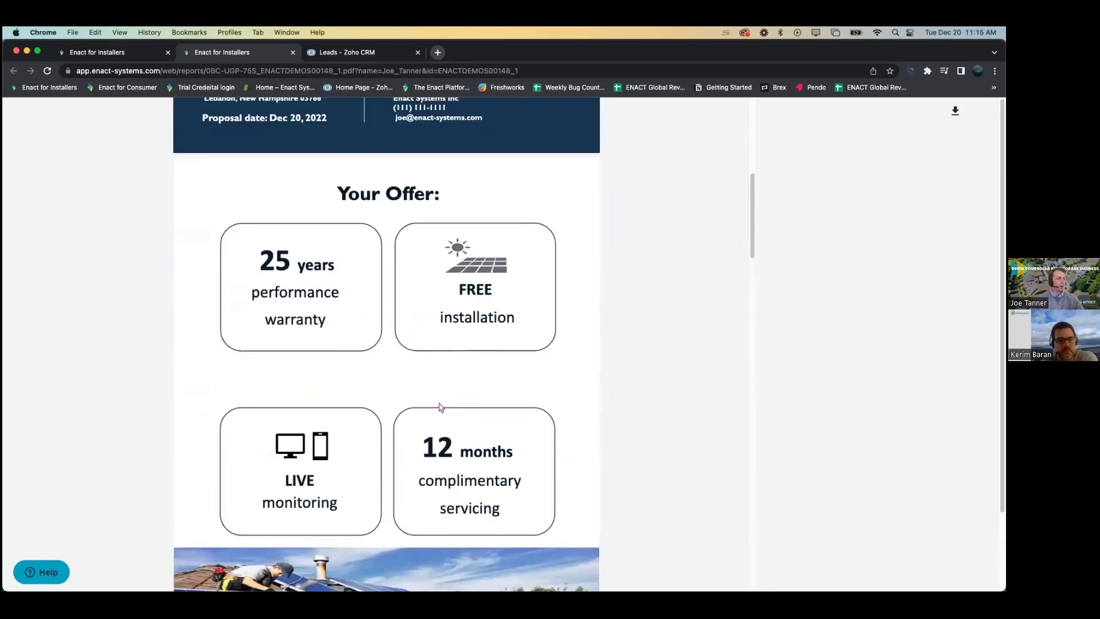
pyautogui.scroll(-3, 441, 406)
pyautogui.scroll(-3, 446, 406)
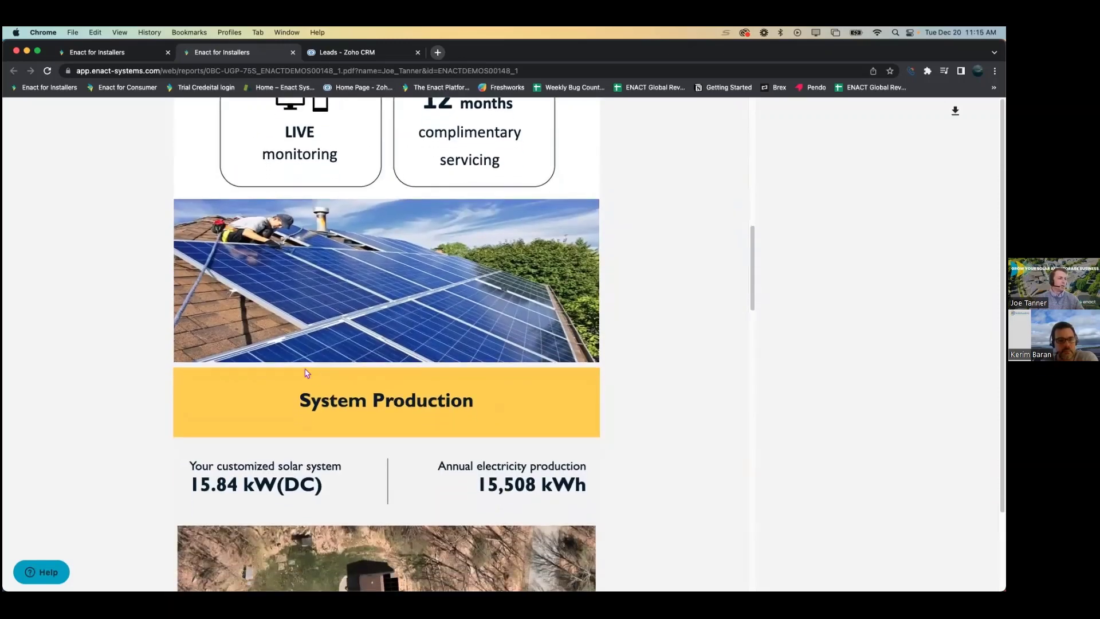
pyautogui.scroll(-3, 472, 296)
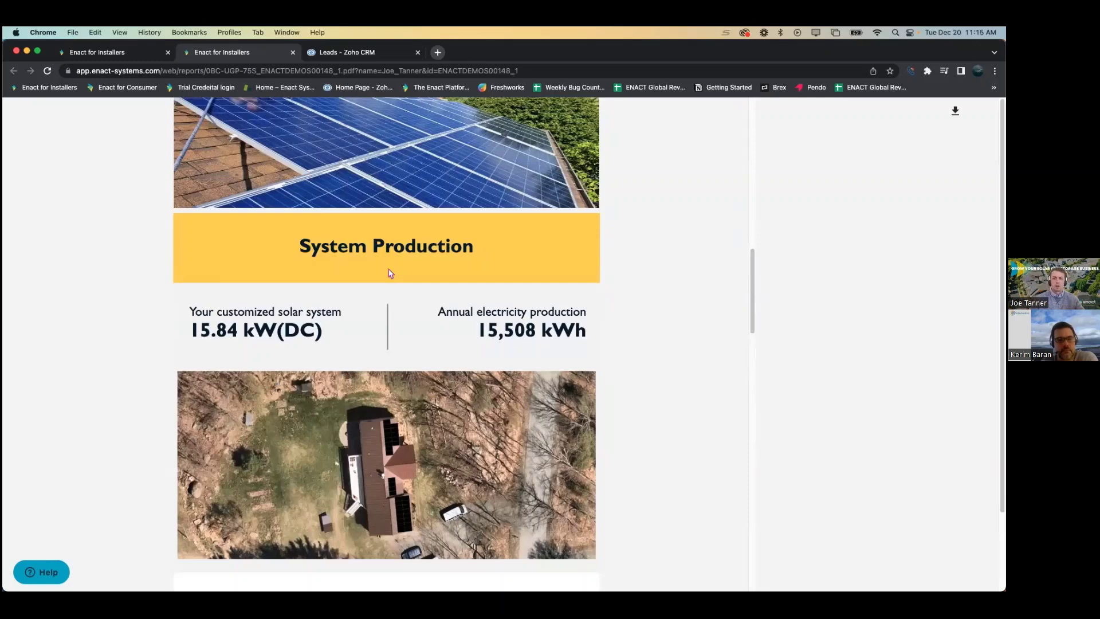
pyautogui.scroll(-4, 394, 270)
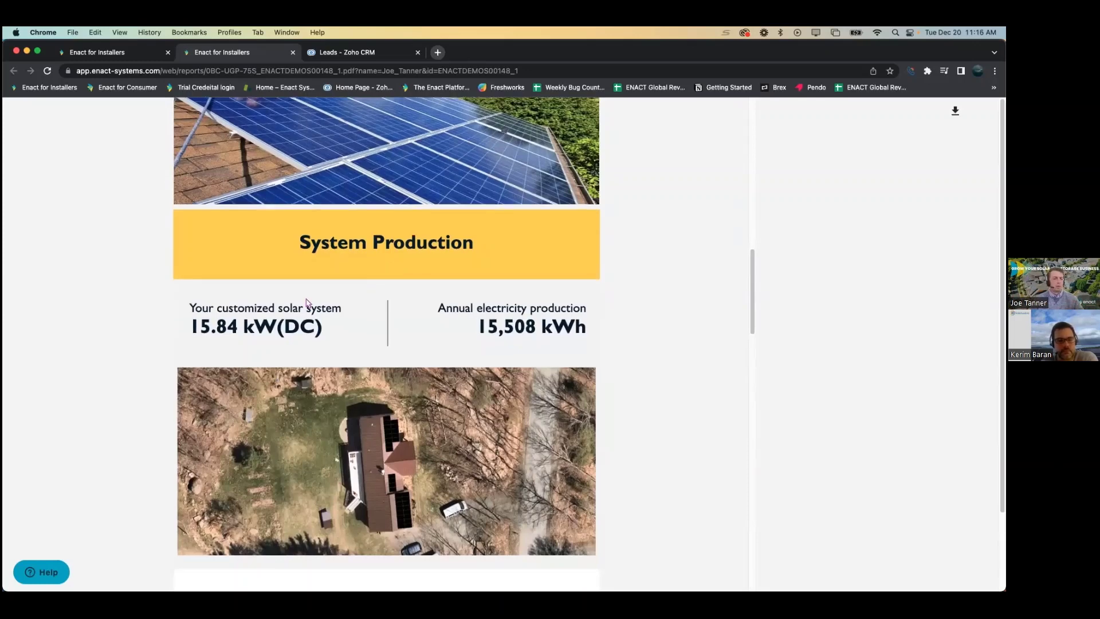
pyautogui.scroll(-1, 359, 239)
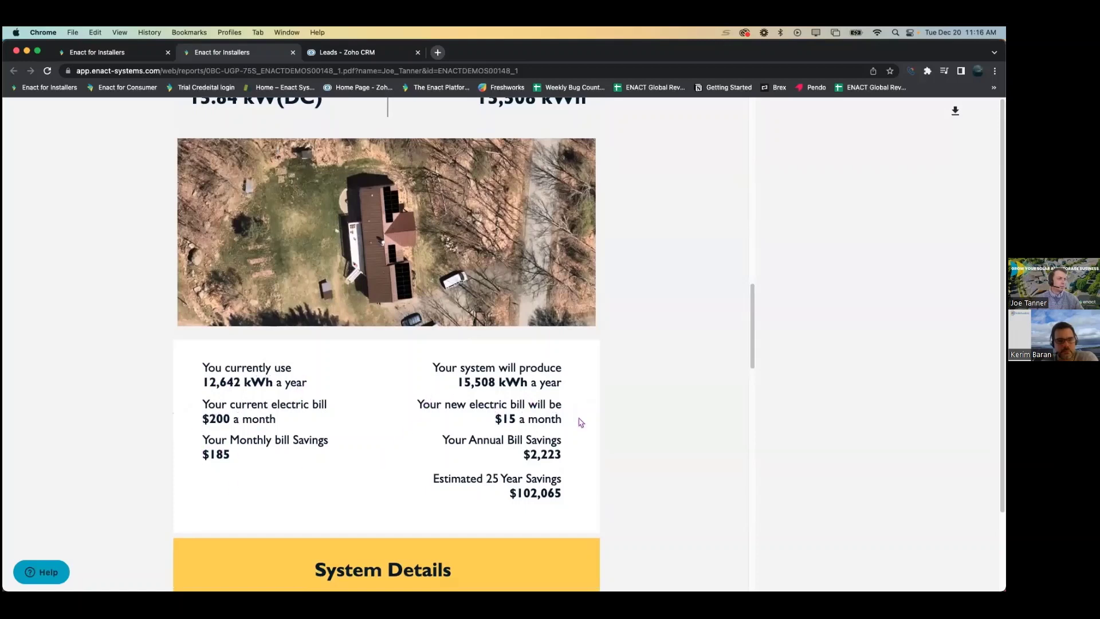
# - Scroll the proposal down to Terms & Conditions and back up to the top
pyautogui.scroll(-10, 481, 405)
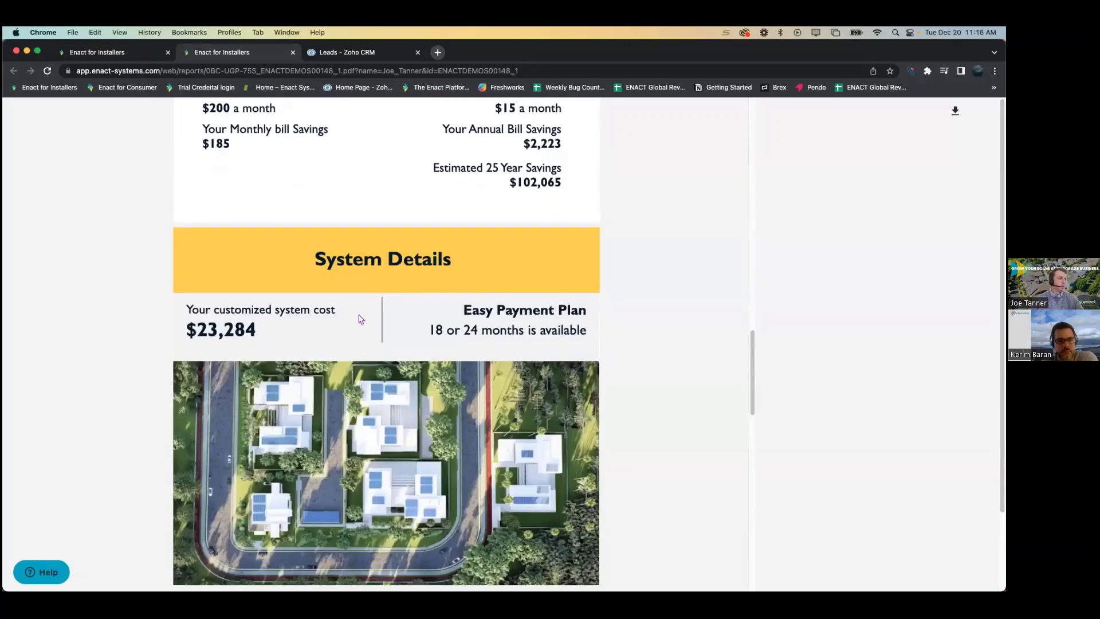
pyautogui.scroll(-13, 474, 275)
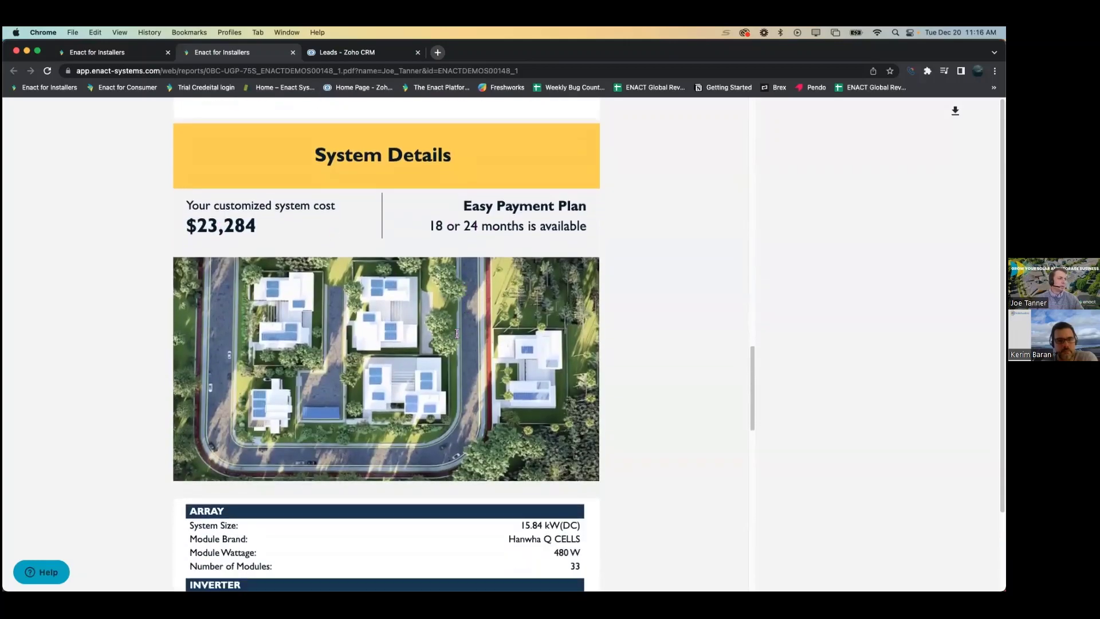
pyautogui.scroll(-20, 319, 366)
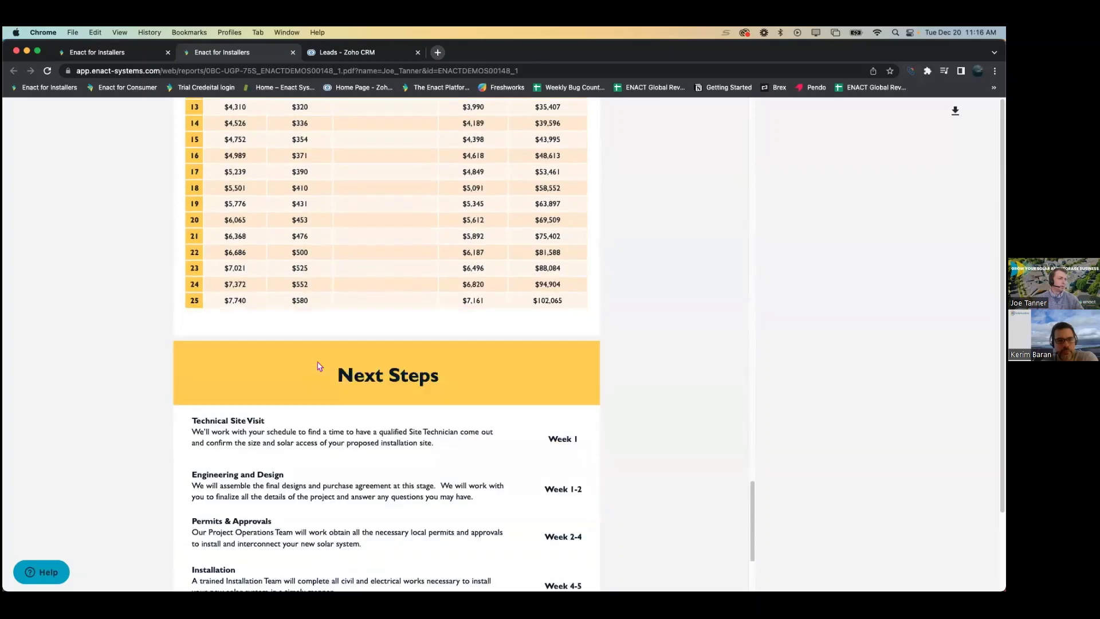
pyautogui.scroll(-5, 319, 366)
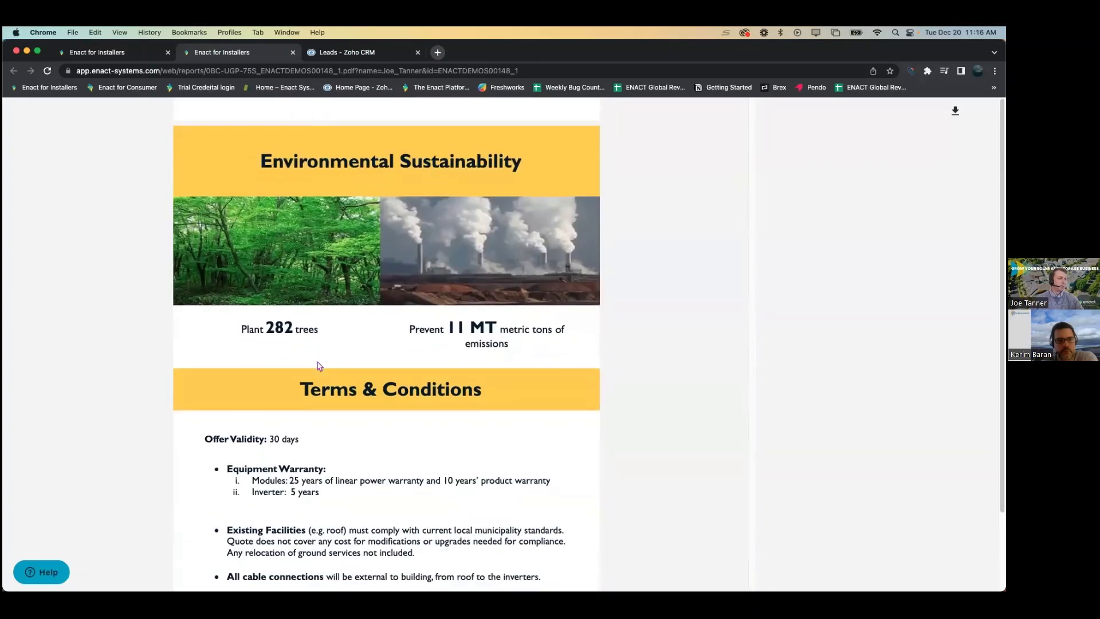
pyautogui.scroll(-2, 453, 410)
pyautogui.scroll(-1, 459, 410)
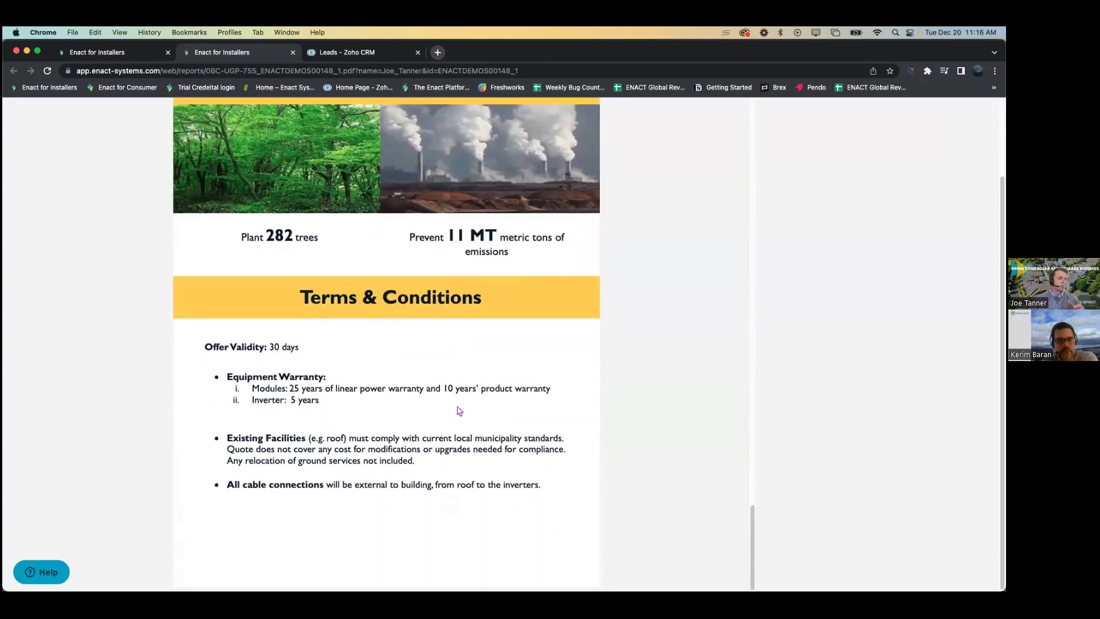
pyautogui.scroll(2, 460, 410)
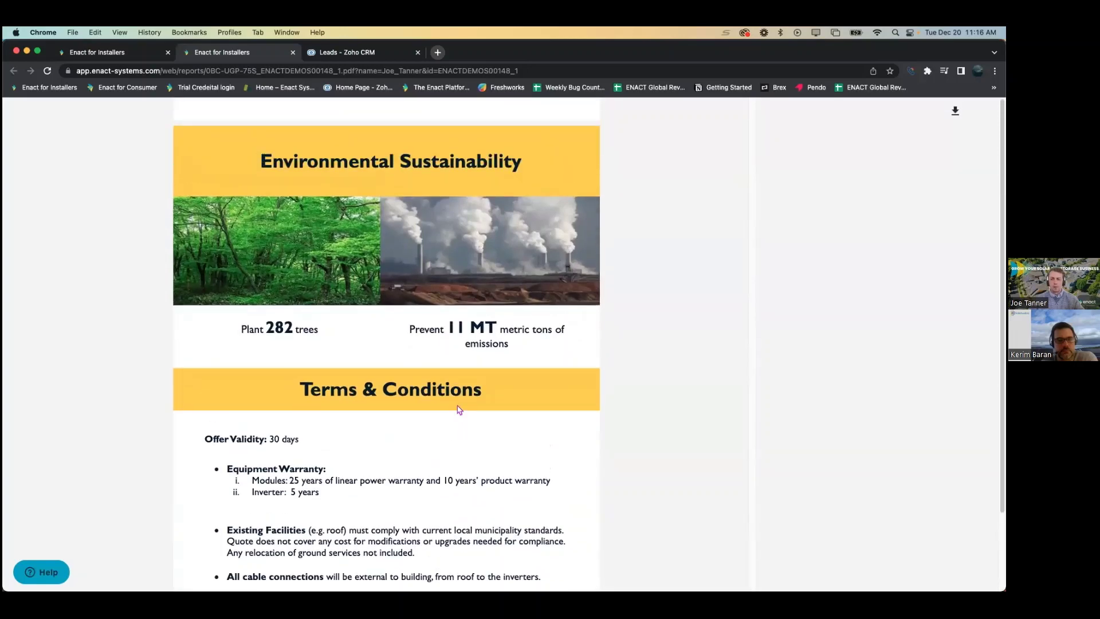
pyautogui.scroll(10, 464, 358)
pyautogui.scroll(15, 464, 358)
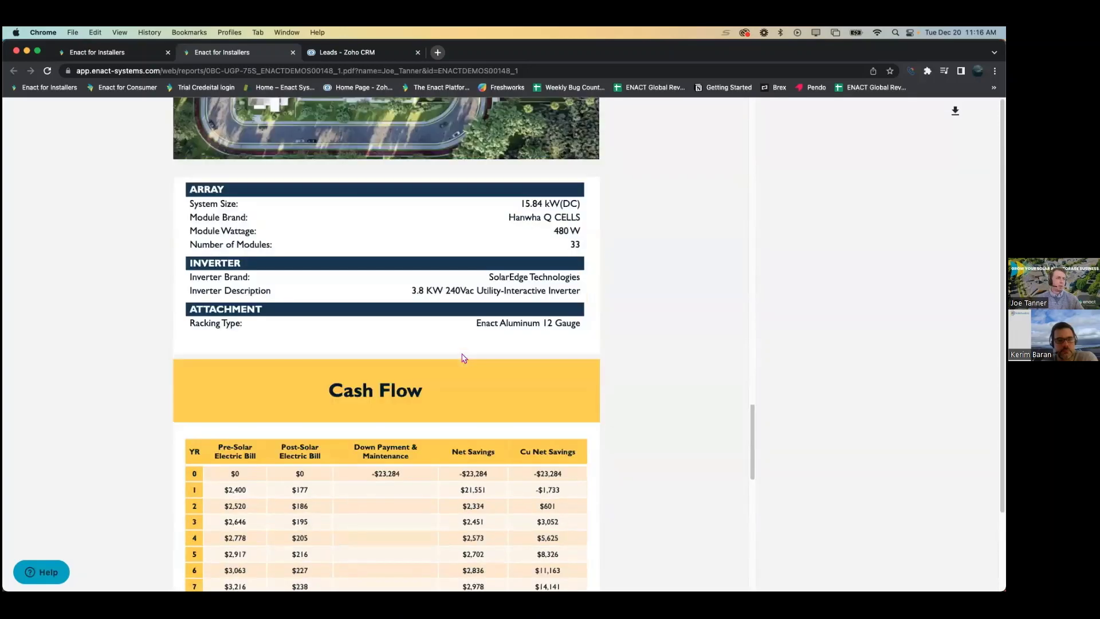
pyautogui.scroll(12, 464, 359)
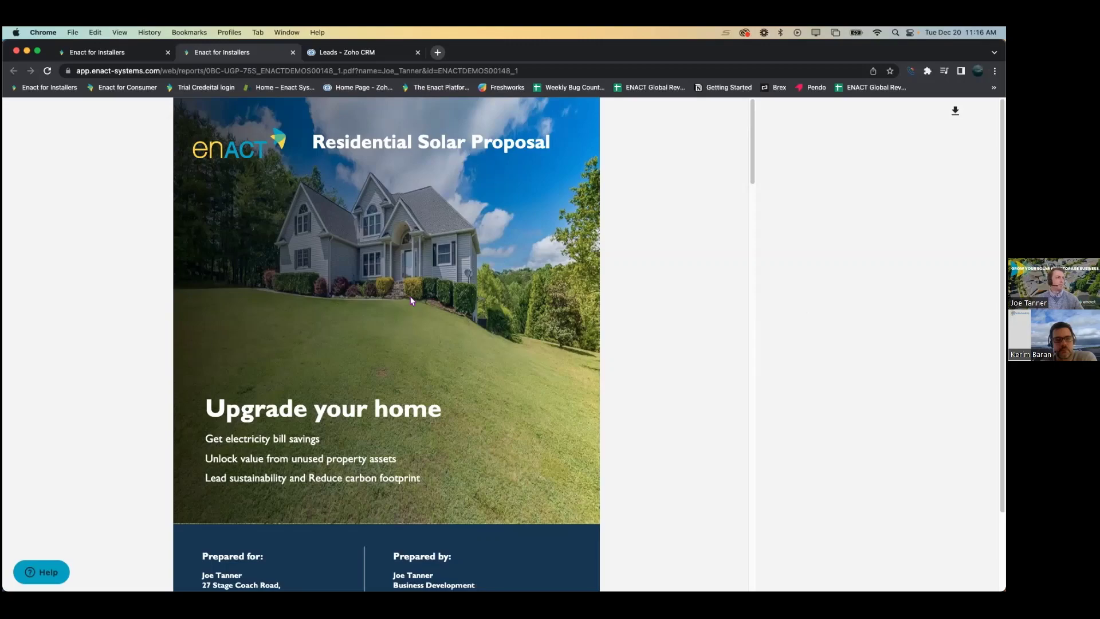
# - Return to the finance page showing $17,632 incentives against the $23,284 sale price
pyautogui.scroll(-13, 411, 301)
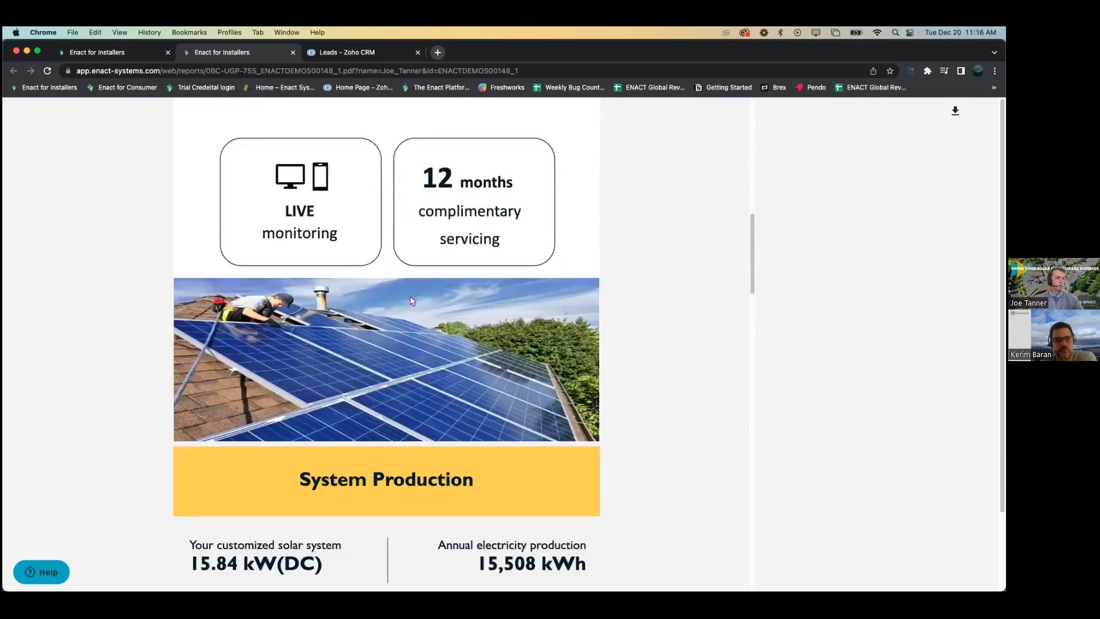
pyautogui.scroll(-7, 411, 300)
pyautogui.scroll(17, 412, 300)
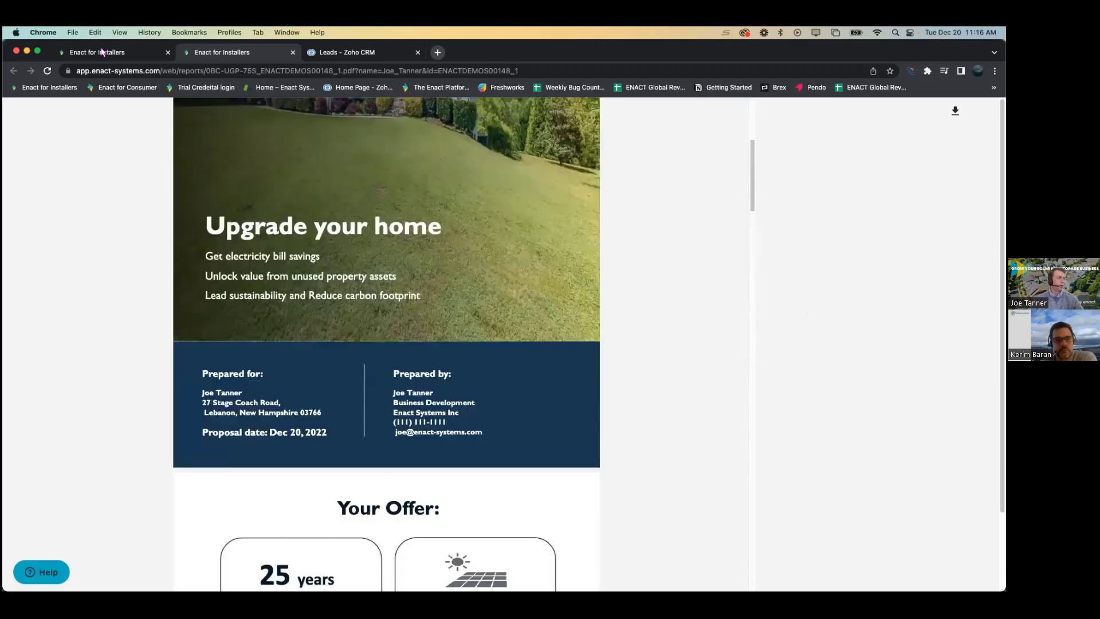
pyautogui.click(102, 51)
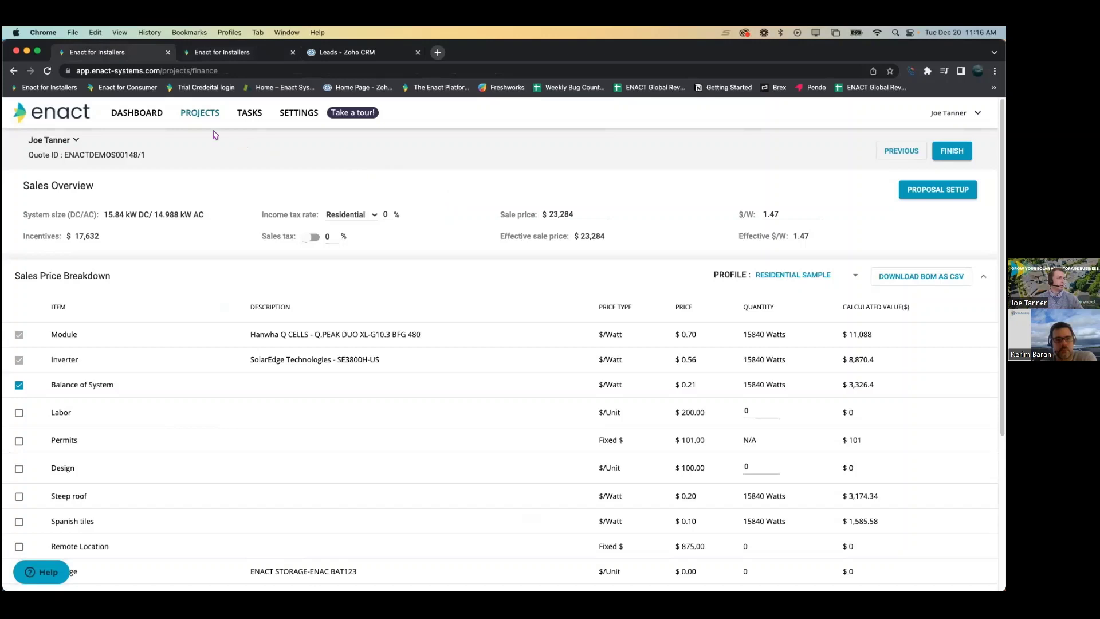